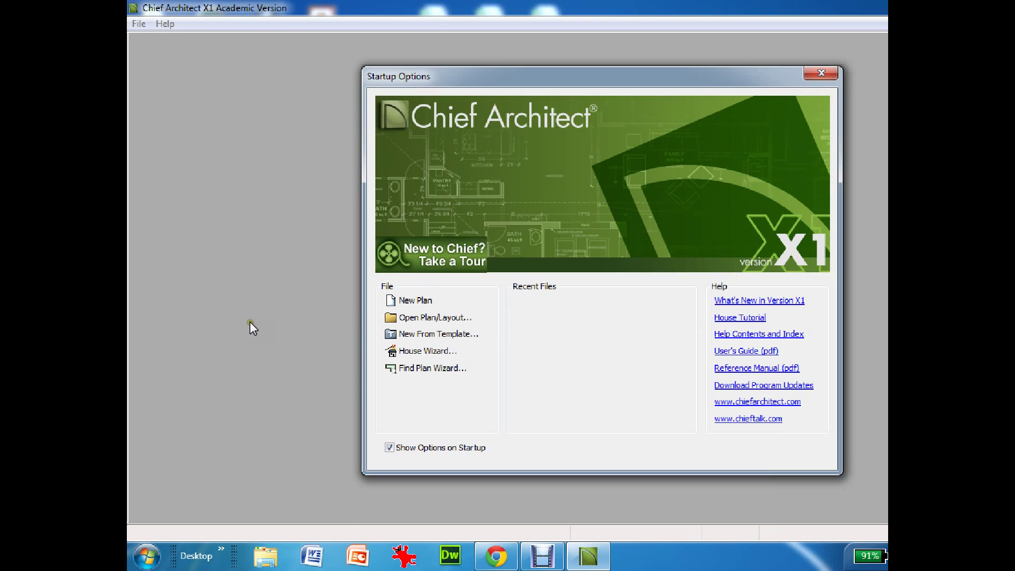
Create a new plan and draw four straight exterior walls forming a closed rectangle about 30'-10" by 16'-2".
click(410, 300)
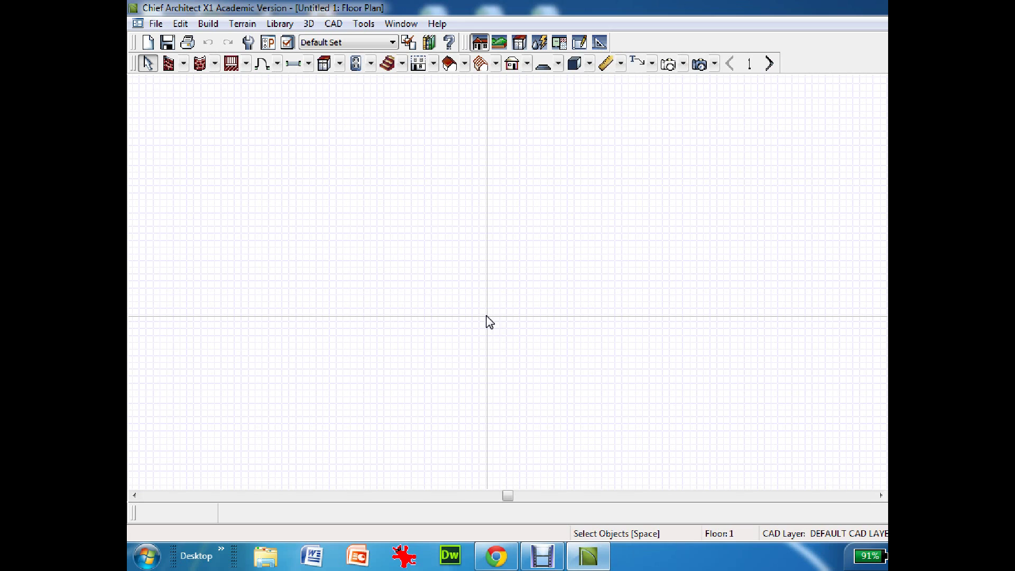
click(209, 24)
mouse_move(208, 47)
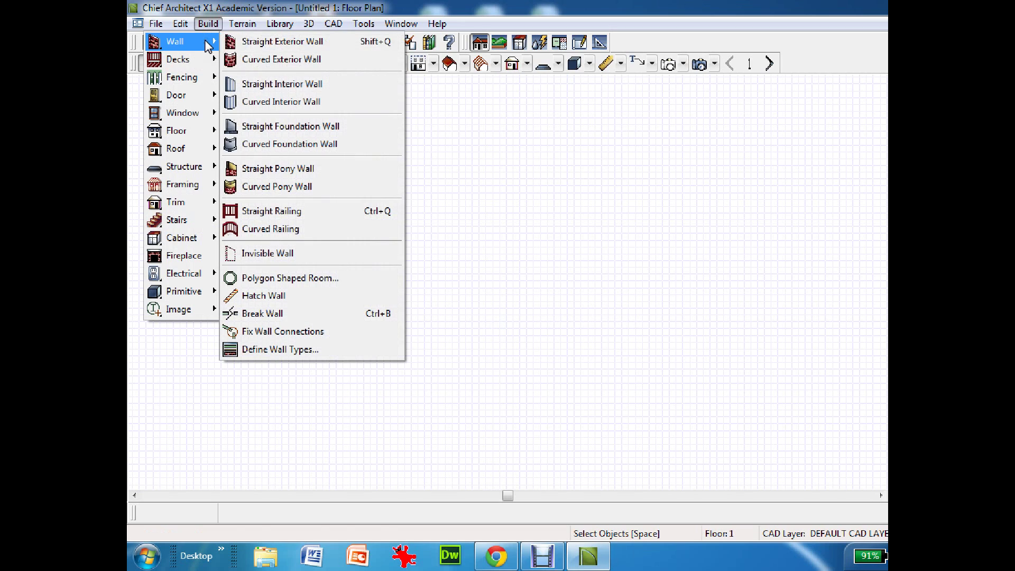
click(261, 43)
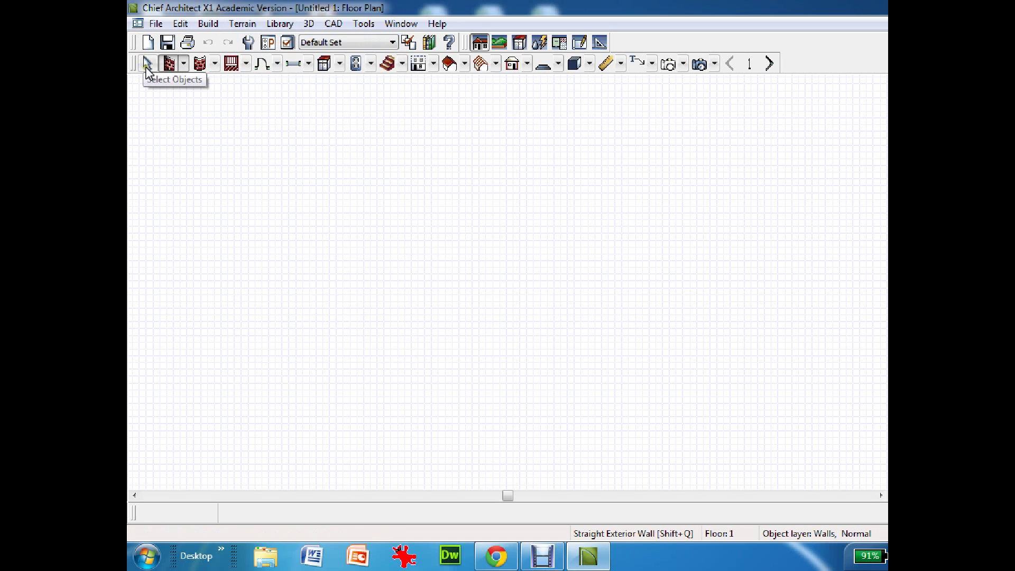
click(168, 67)
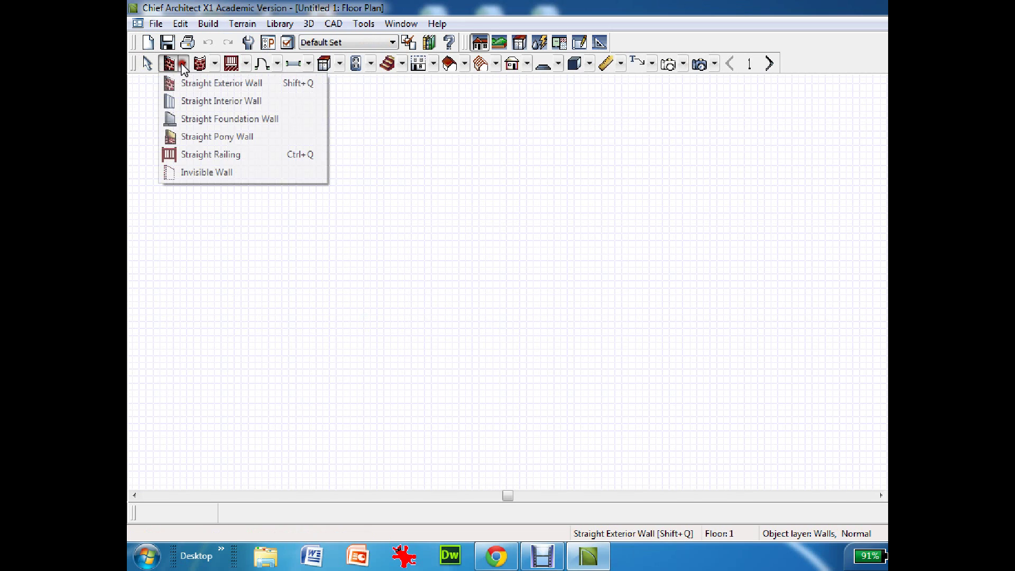
click(204, 83)
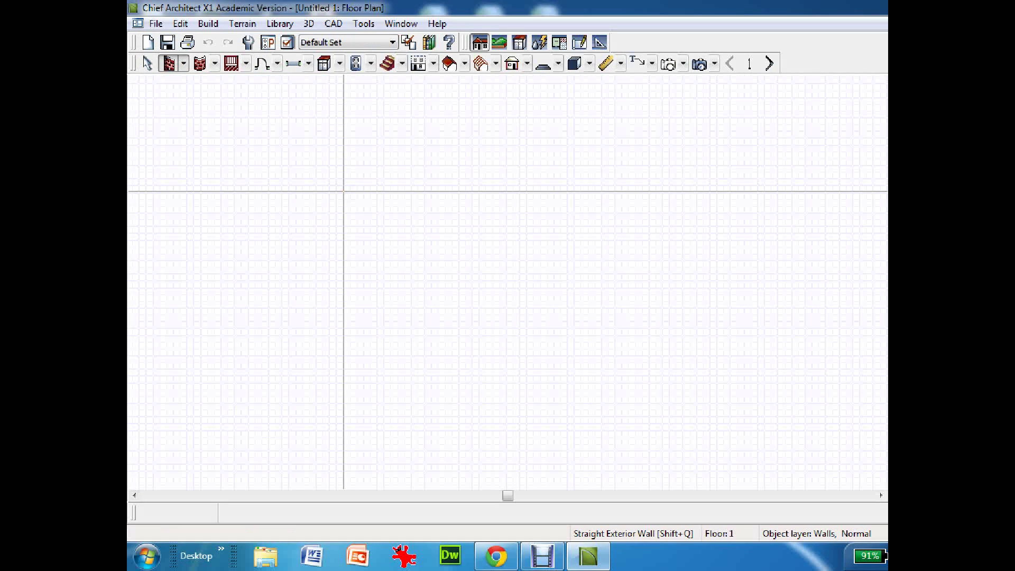
mouse_move(343, 191)
mouse_down()
mouse_move(556, 192)
mouse_move(550, 302)
mouse_move(343, 310)
mouse_move(344, 194)
mouse_up()
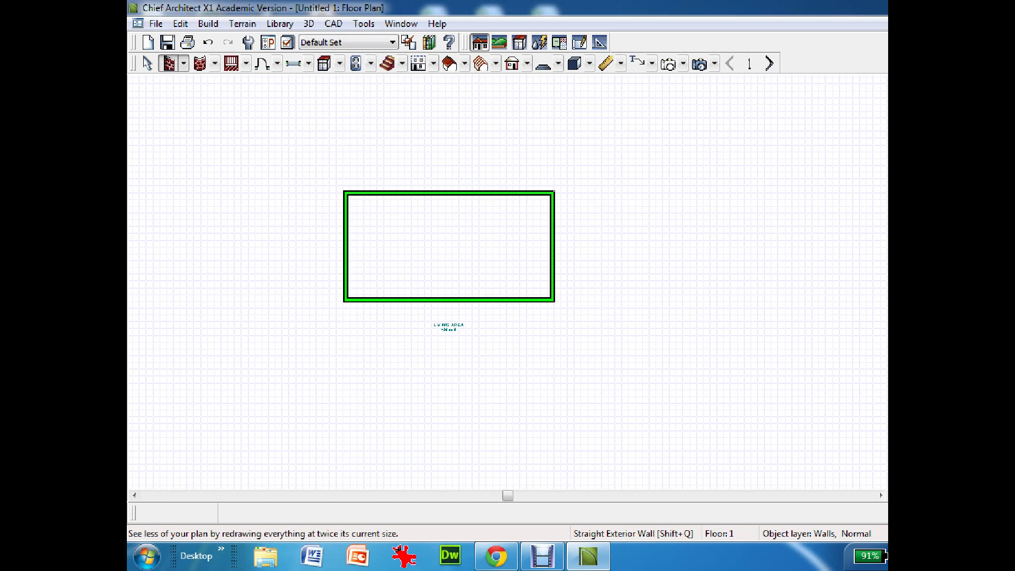
Reverse the layers of the upper exterior wall so its siding faces the inside of the room.
click(887, 132)
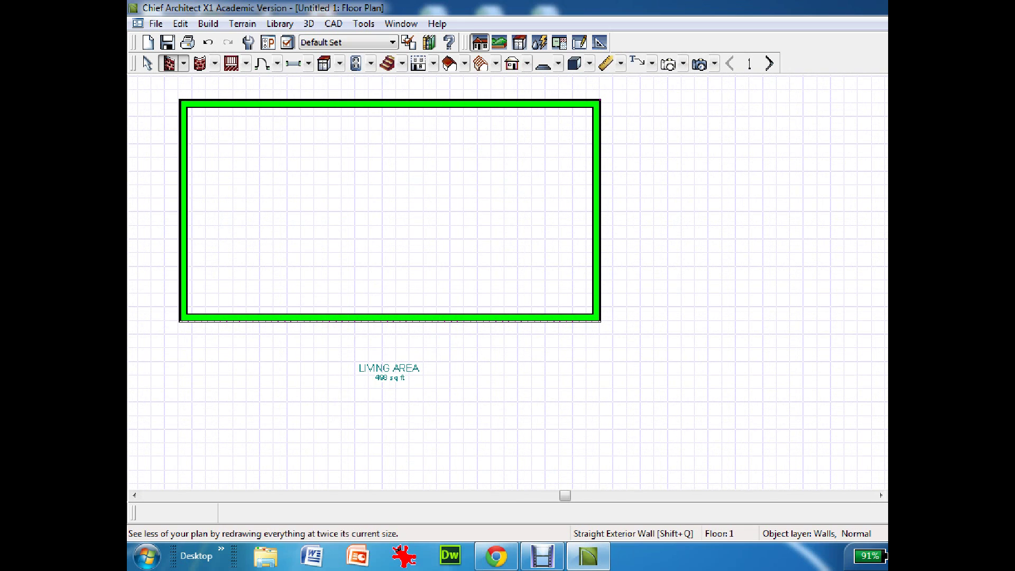
drag(528, 268, 642, 351)
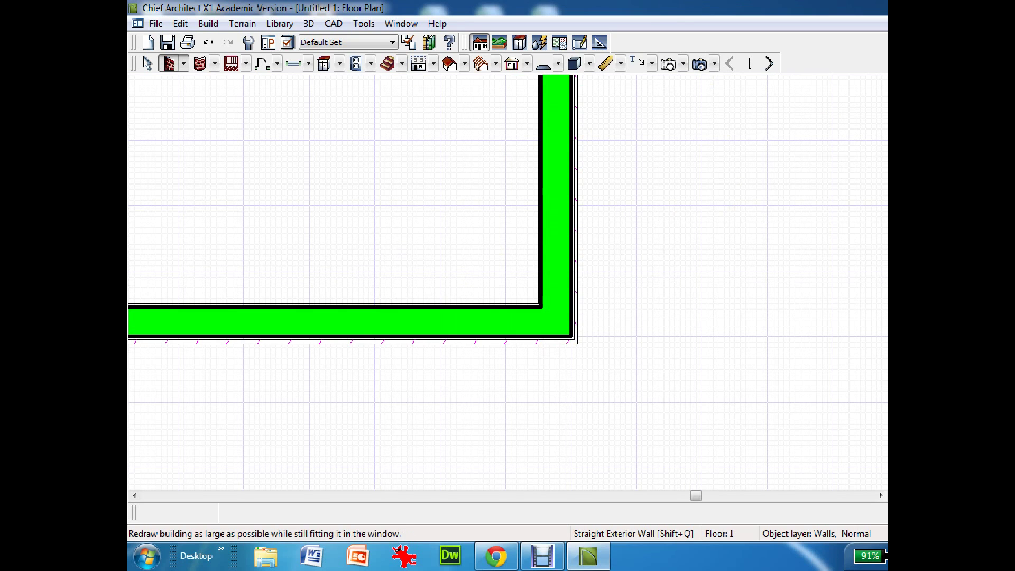
key(F6)
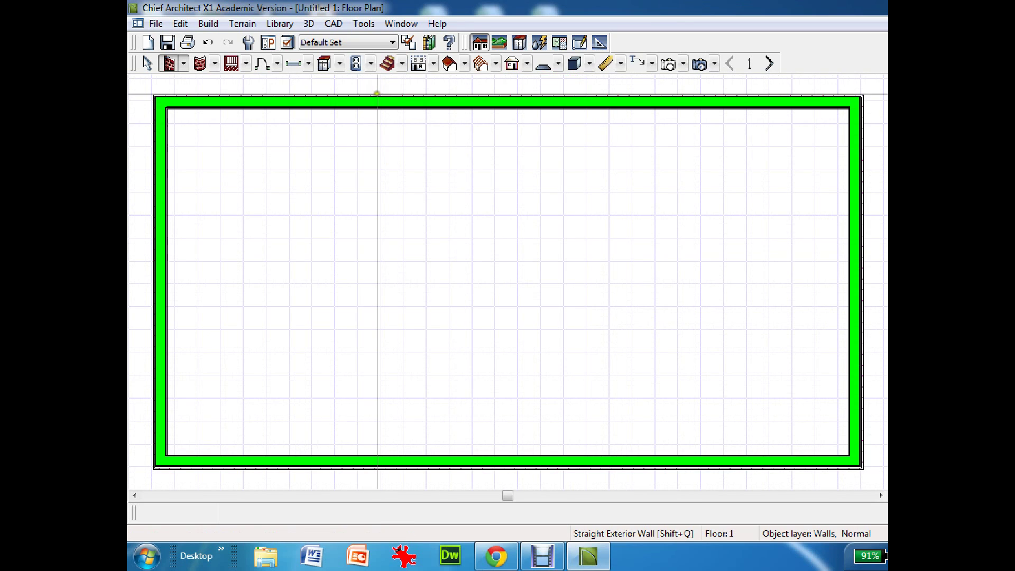
right_click(380, 98)
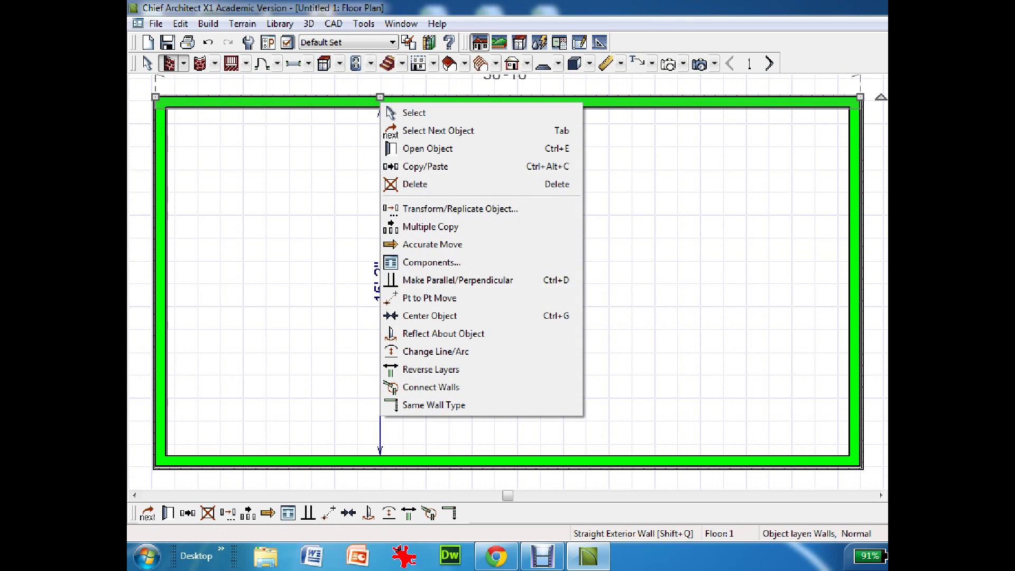
click(431, 369)
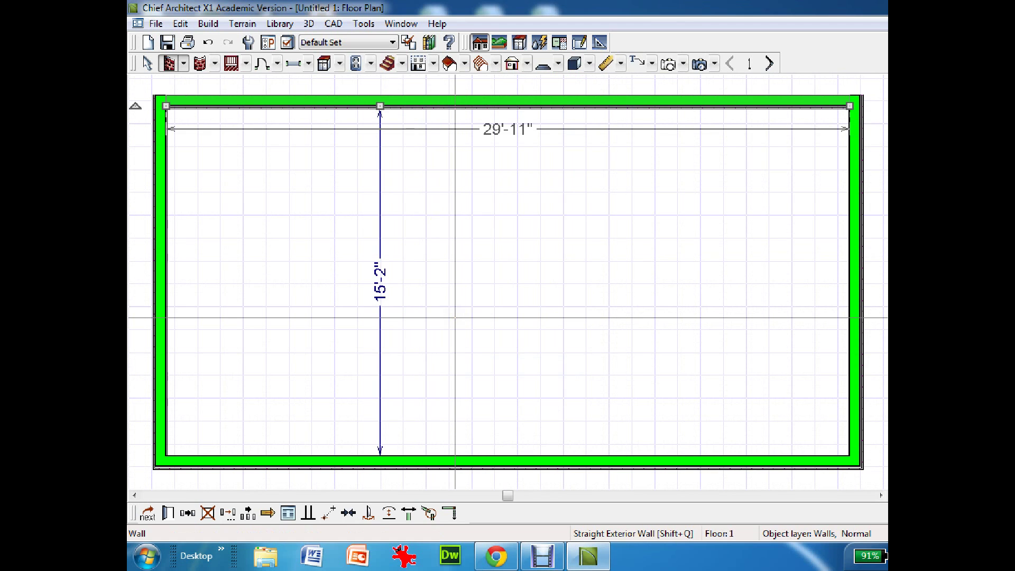
Examine the wall finishes inside the room in a full camera view, then return to the floor plan.
click(668, 64)
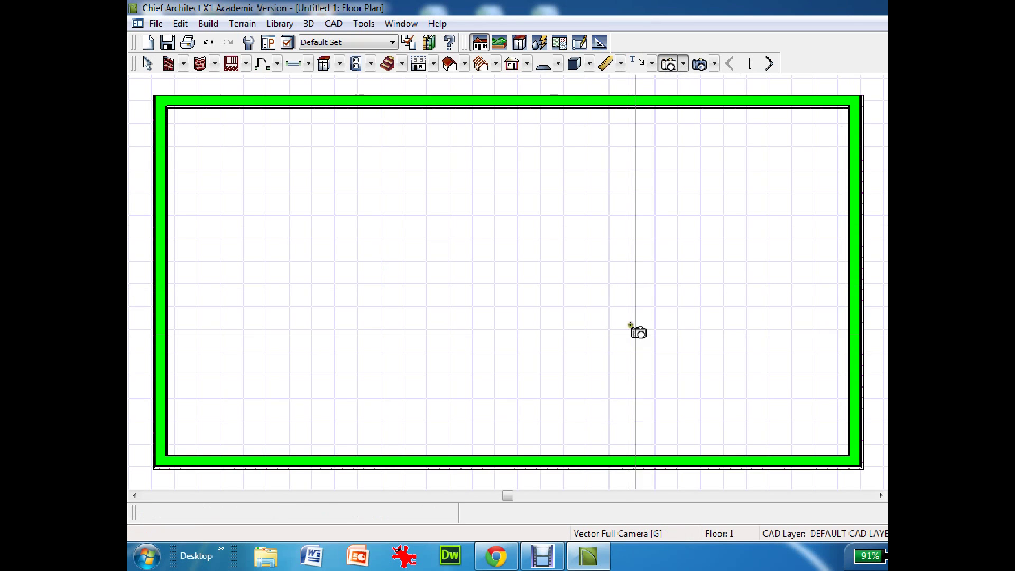
drag(599, 340, 656, 385)
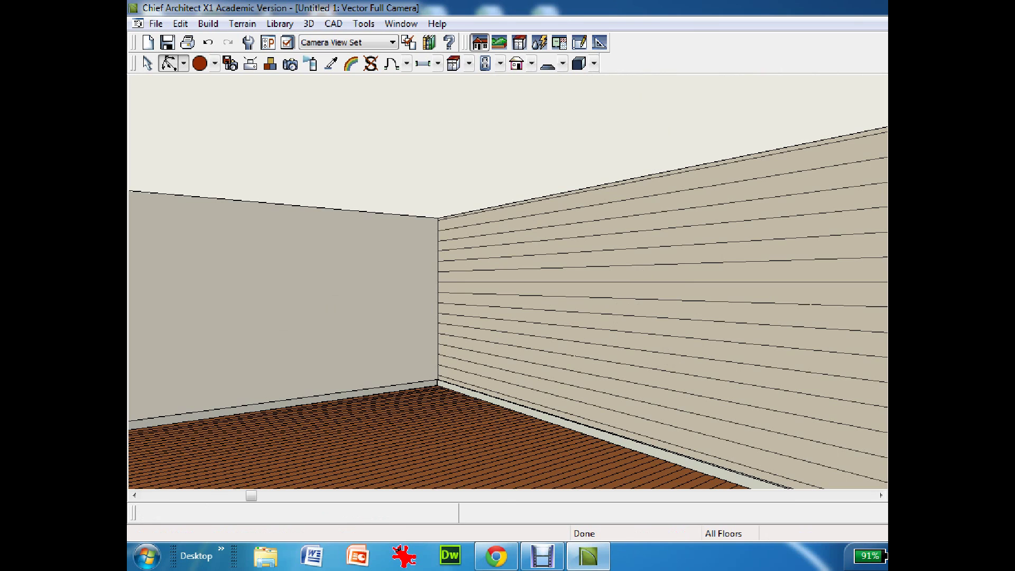
key(ctrl+F4)
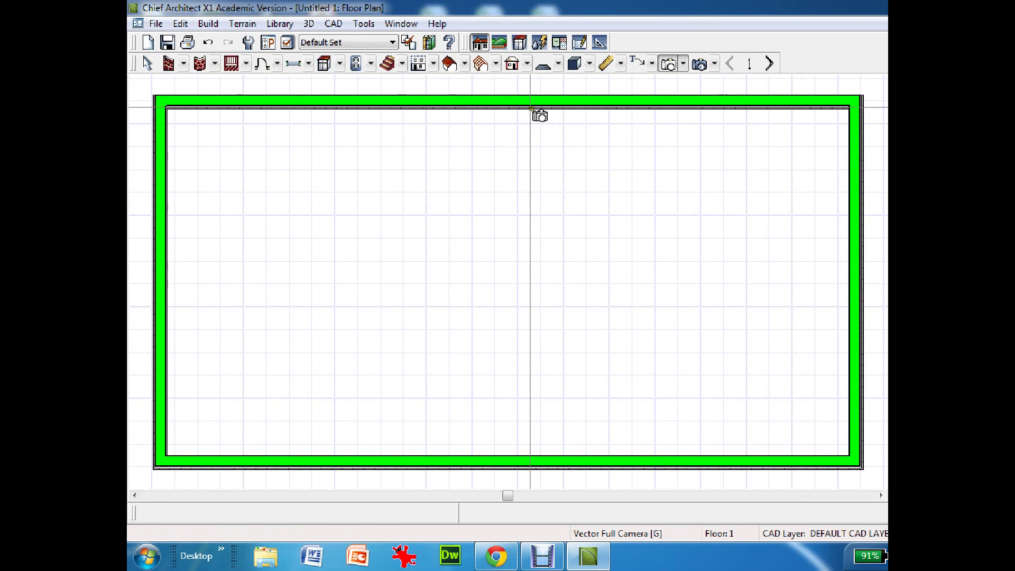
Reverse the upper wall's layers again so its siding faces outside.
click(148, 63)
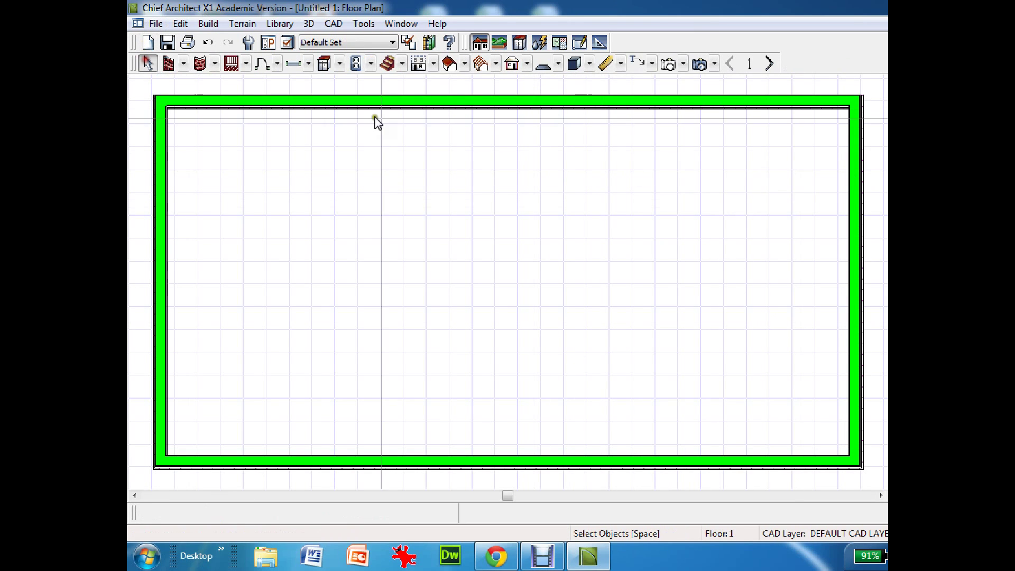
click(428, 101)
right_click(428, 105)
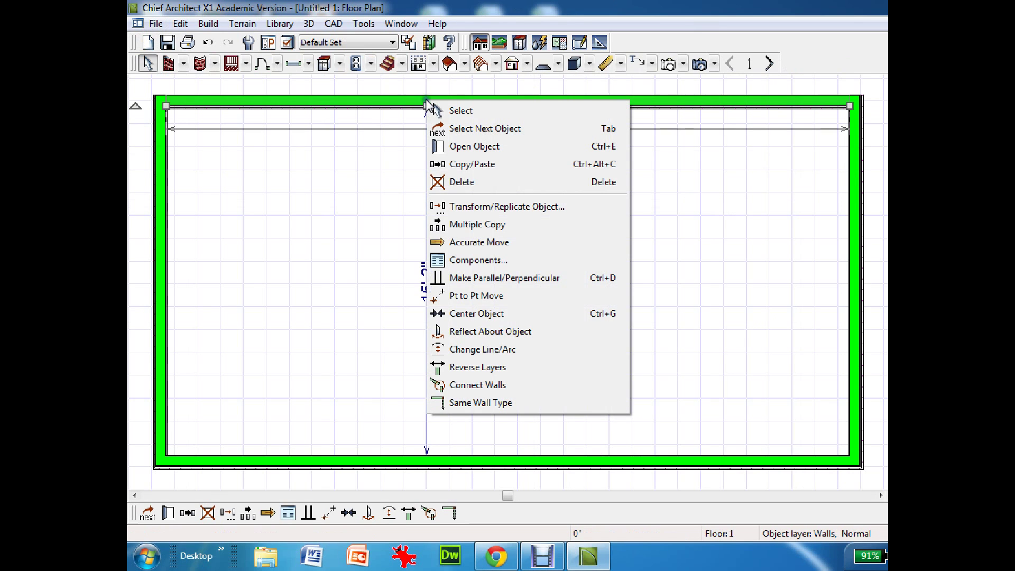
click(486, 367)
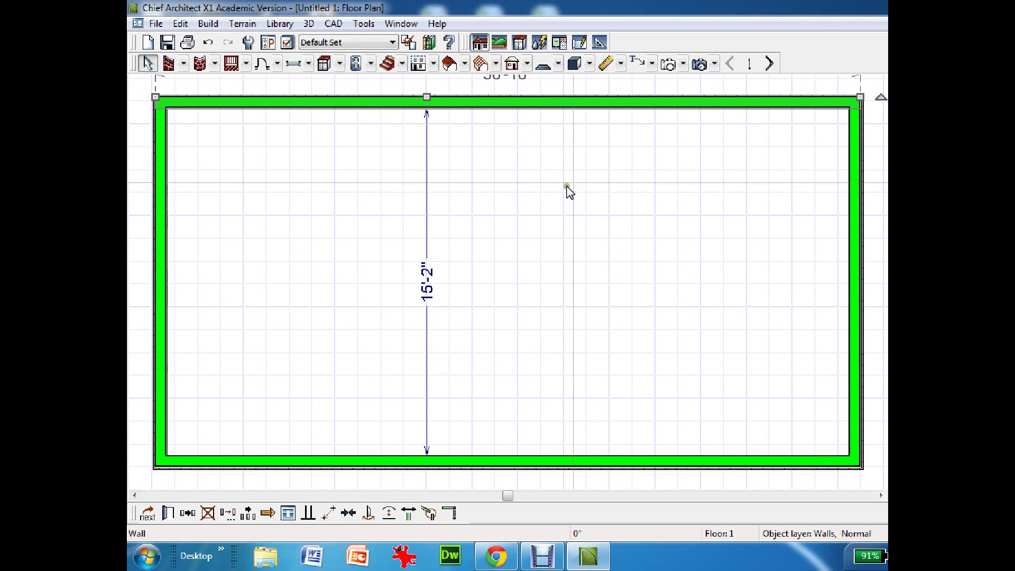
Move the left exterior wall inward so the room is about 23'-9" wide inside.
click(887, 252)
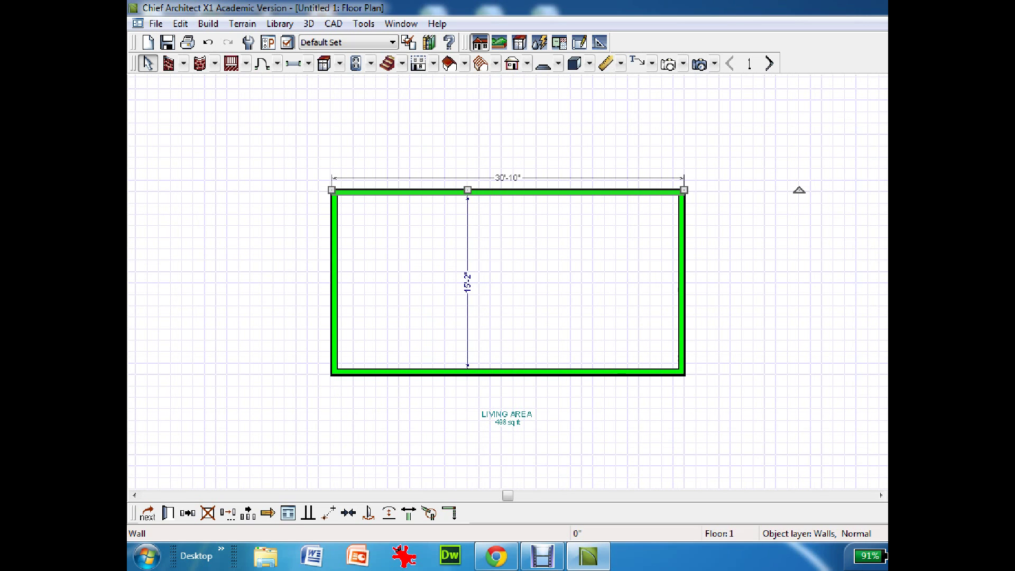
key(shift+z)
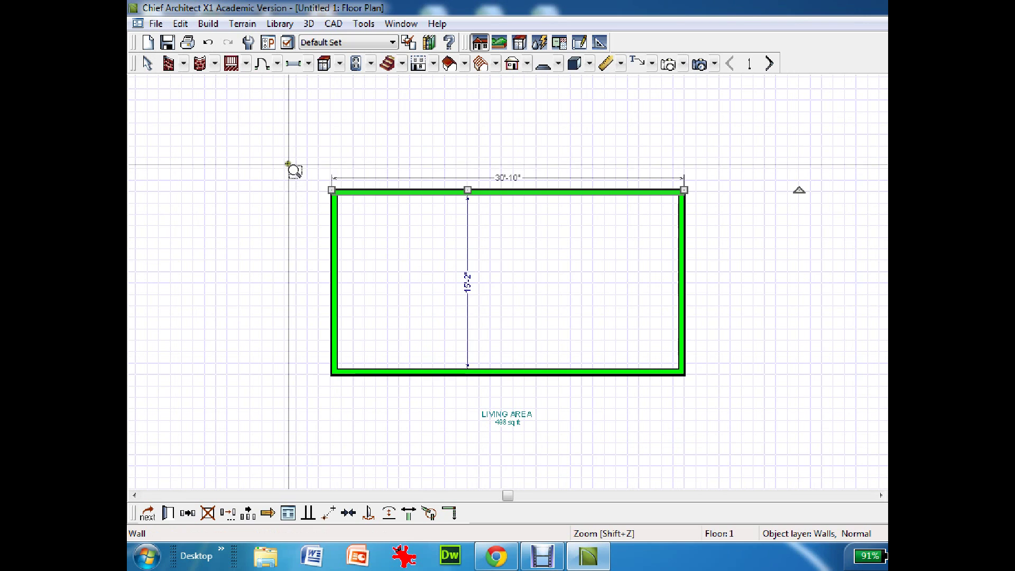
drag(289, 166, 714, 454)
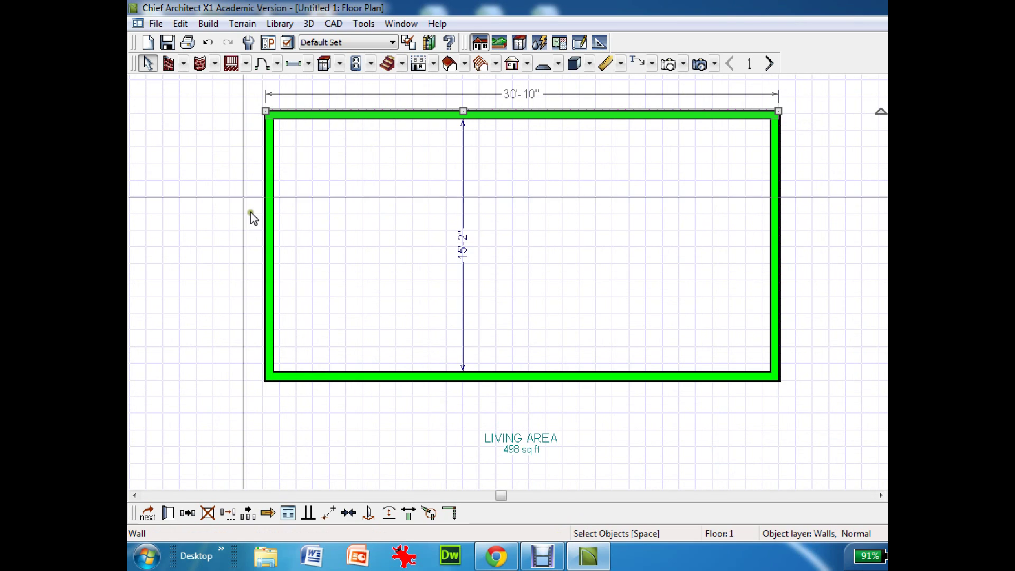
click(269, 216)
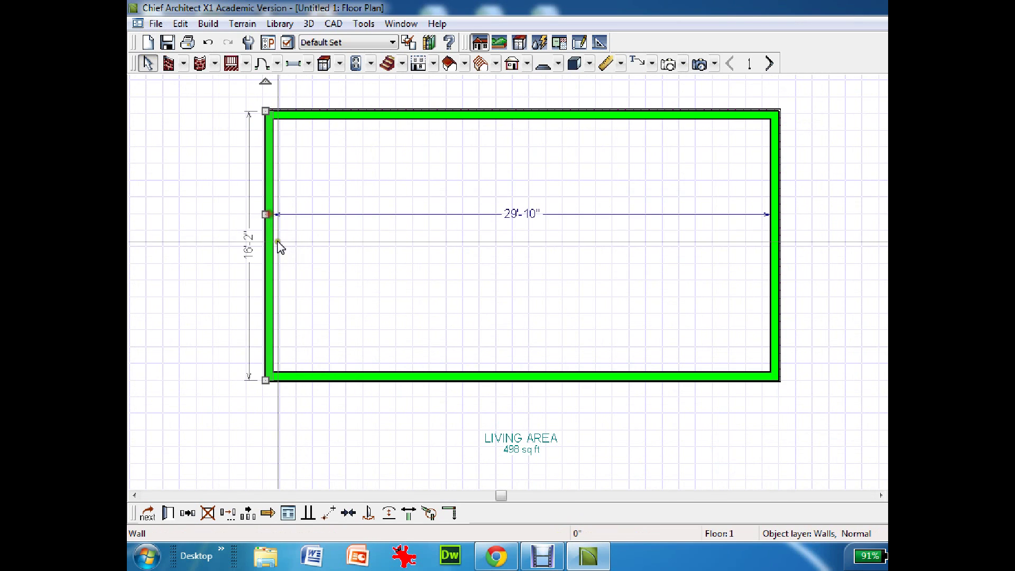
drag(267, 215, 367, 244)
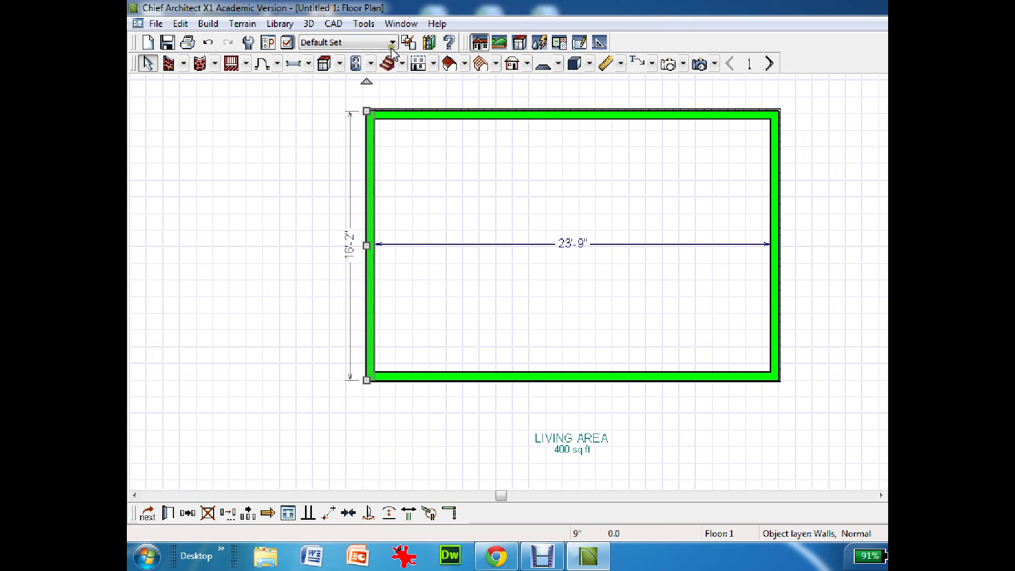
Place a hinged door in the lower wall and one window each in the left, right and lower walls.
click(264, 64)
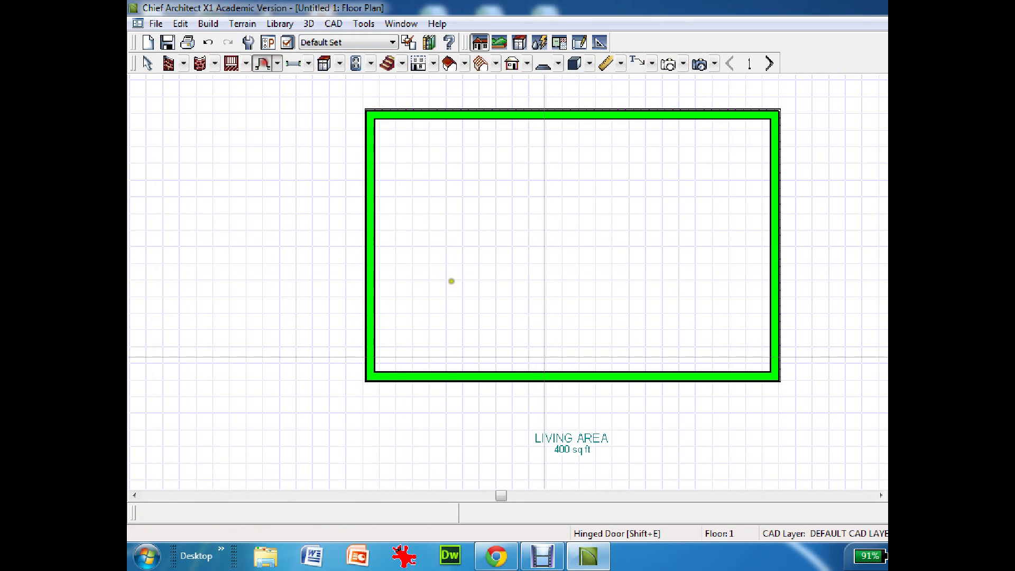
click(573, 375)
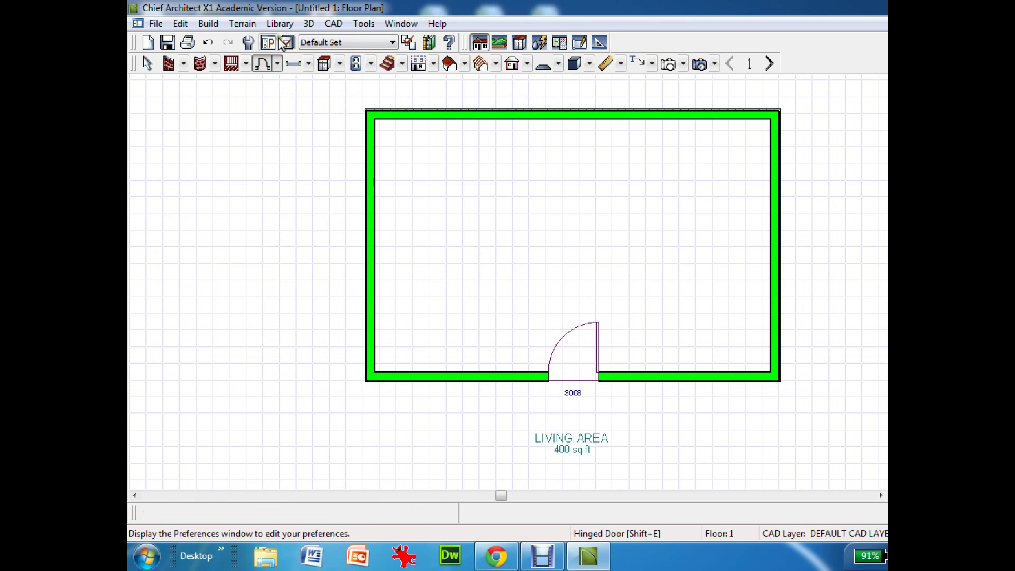
click(295, 64)
click(370, 222)
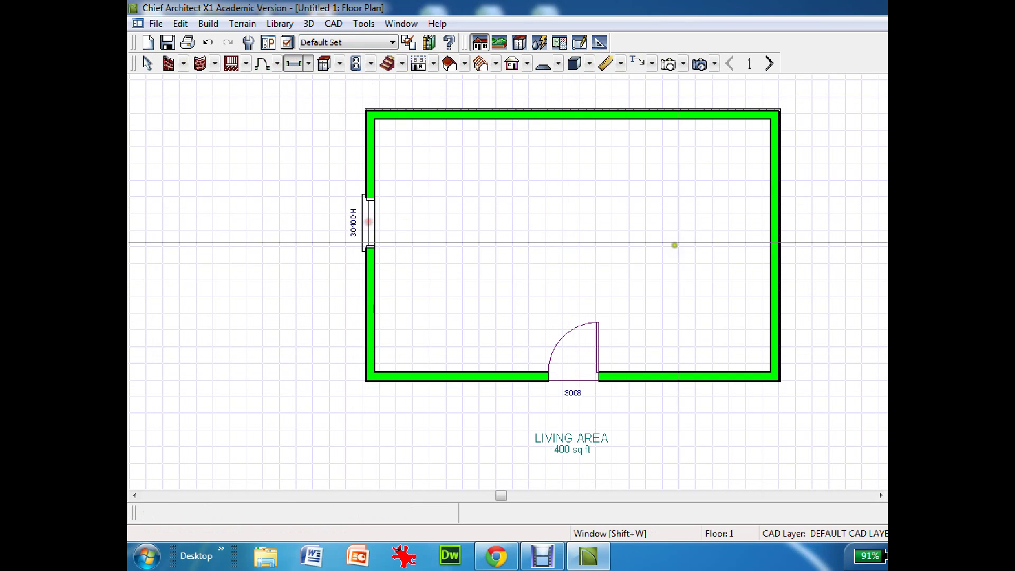
click(775, 228)
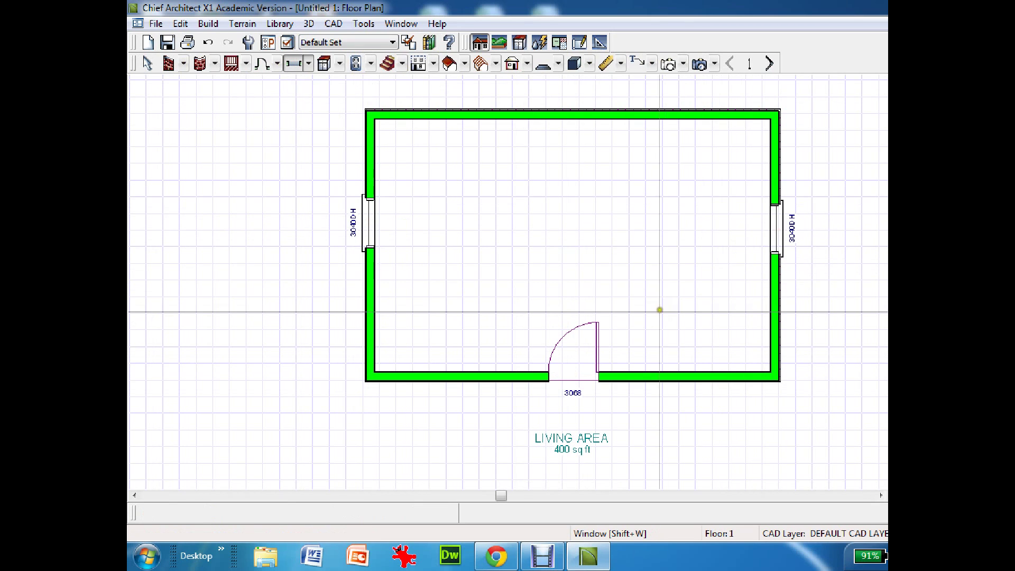
click(657, 374)
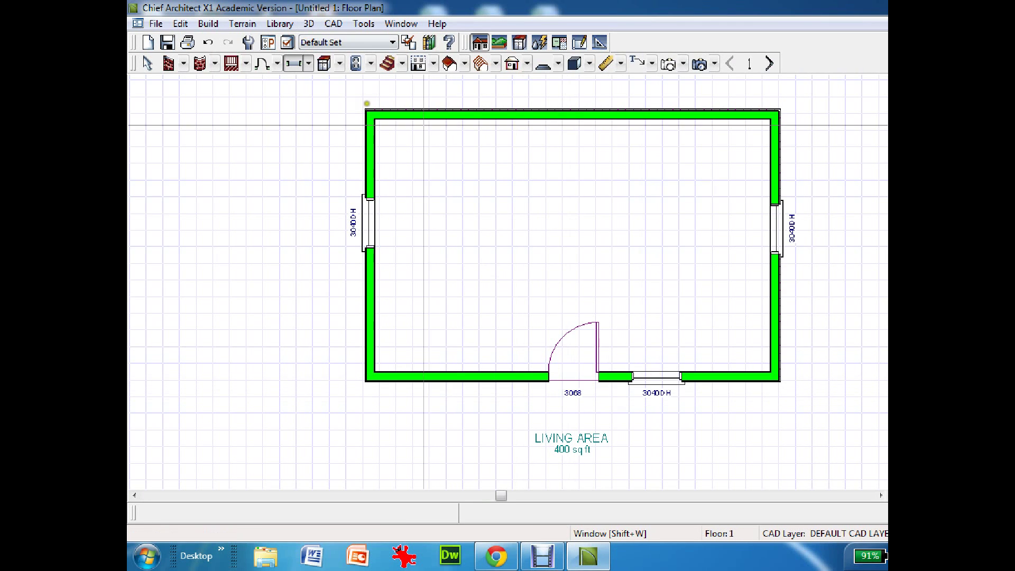
Widen the window in the lower wall to about 7'-9" by stretching it toward the right corner.
click(666, 379)
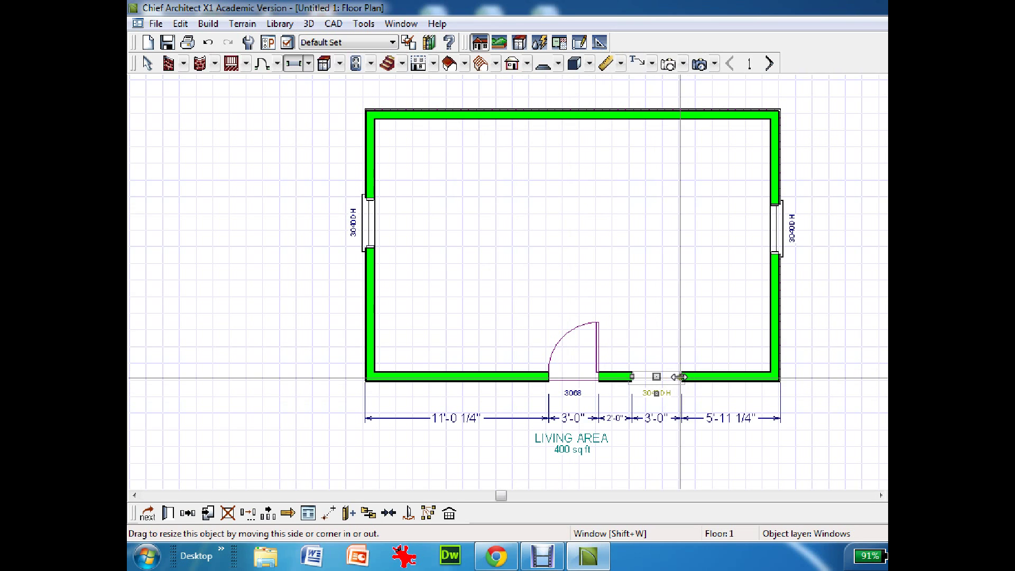
drag(677, 375, 760, 377)
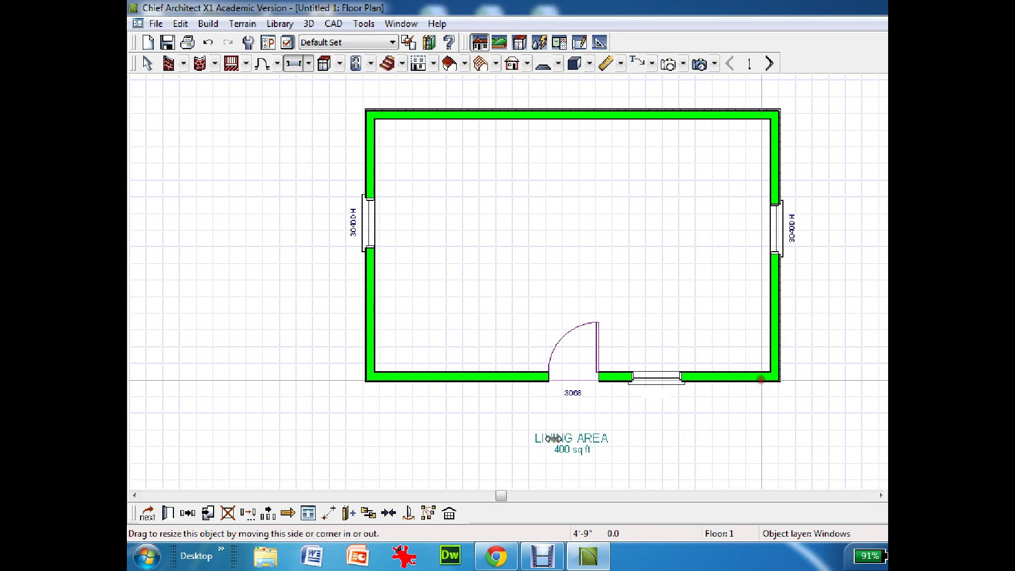
key(Escape)
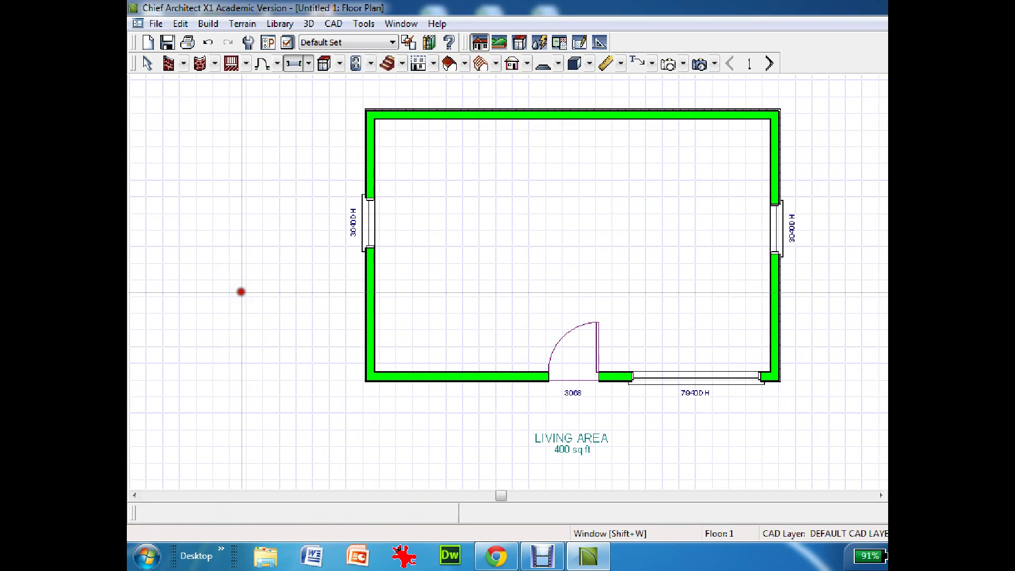
Examine the building's exterior from beyond its lower-right corner in a full camera view, then close the view.
scroll(628, 115, down, 3)
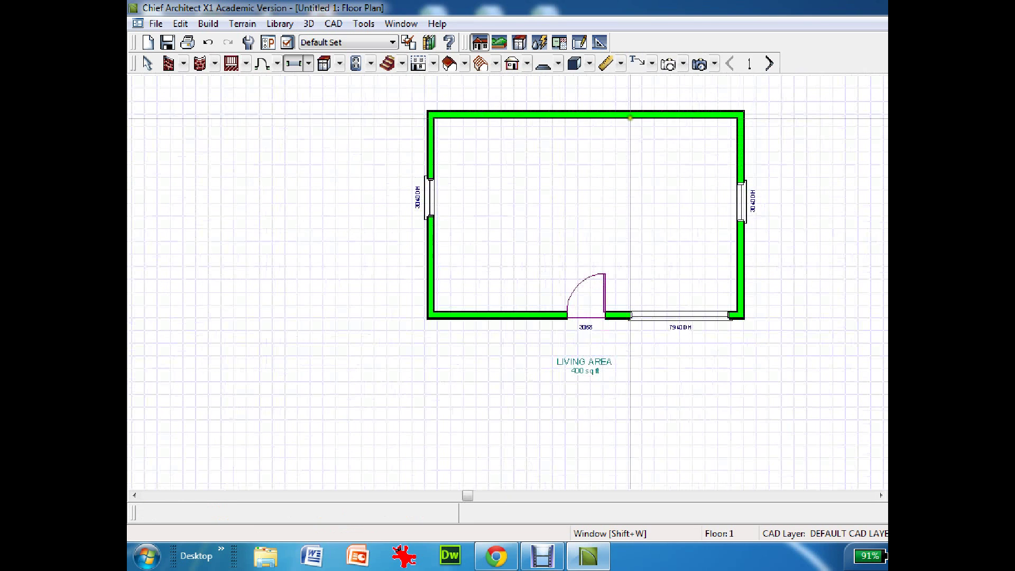
click(668, 64)
drag(852, 464, 825, 436)
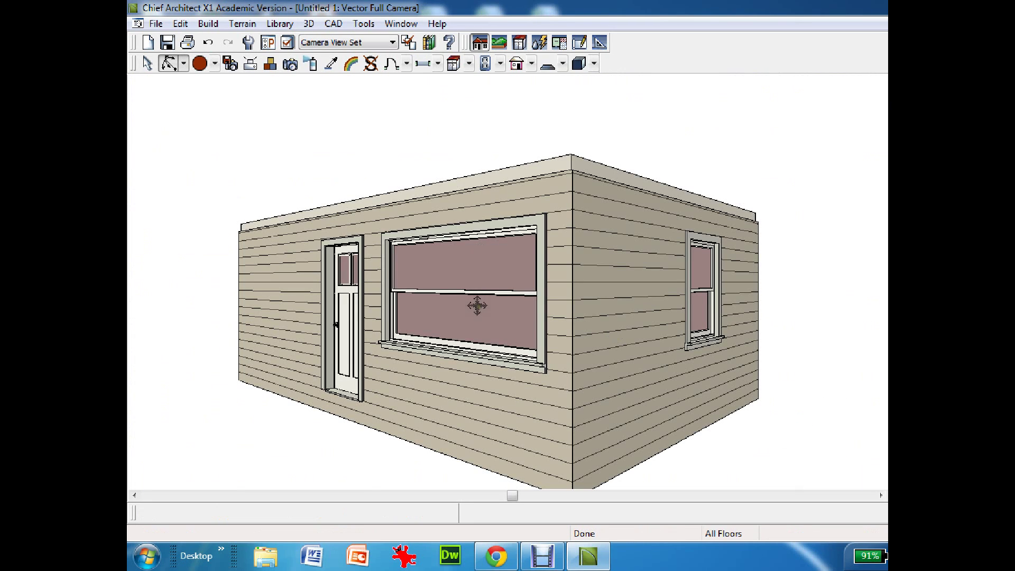
key(ctrl+F4)
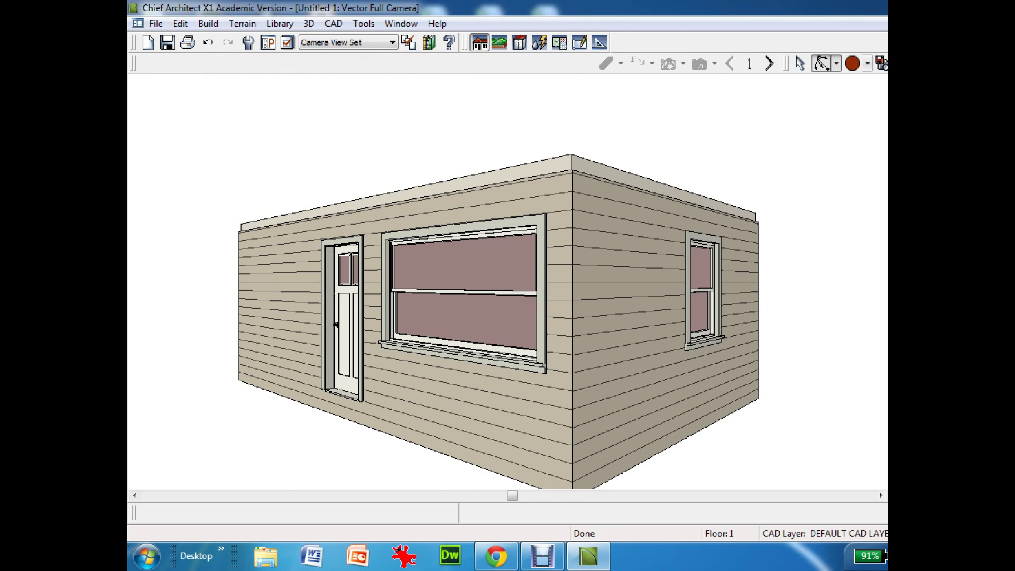
Build an automatic hip roof over the house with a 6 in 12 pitch and 18" overhangs.
click(208, 24)
mouse_move(207, 150)
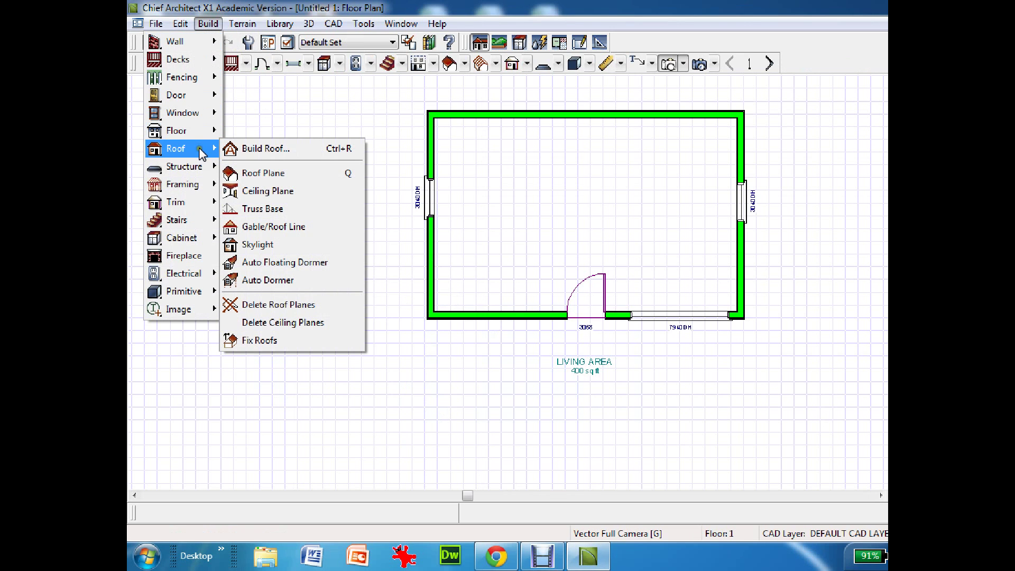
click(272, 153)
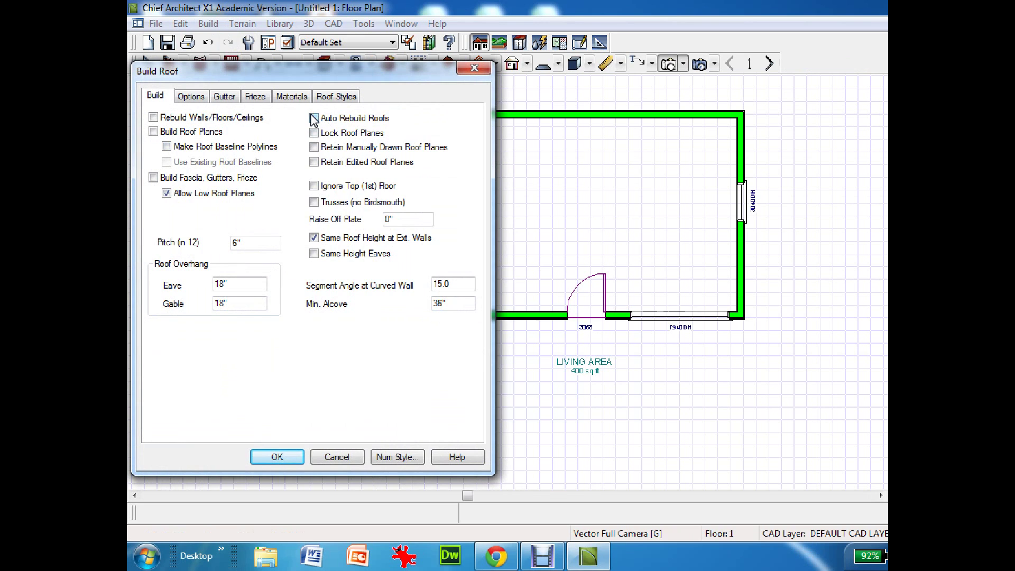
click(277, 457)
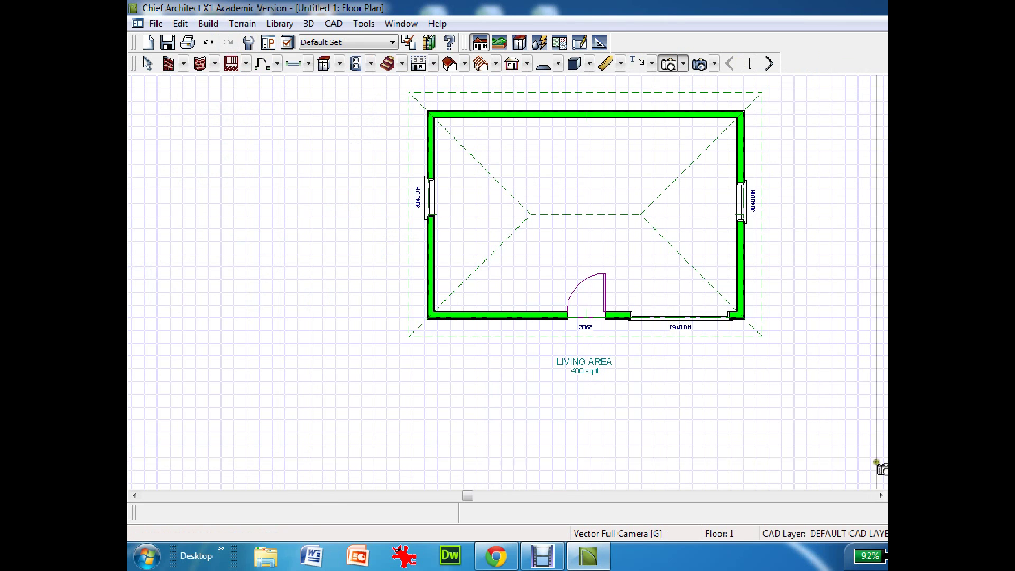
Examine the roofed house from beyond its lower-right corner in a full camera view, then close the view.
click(819, 429)
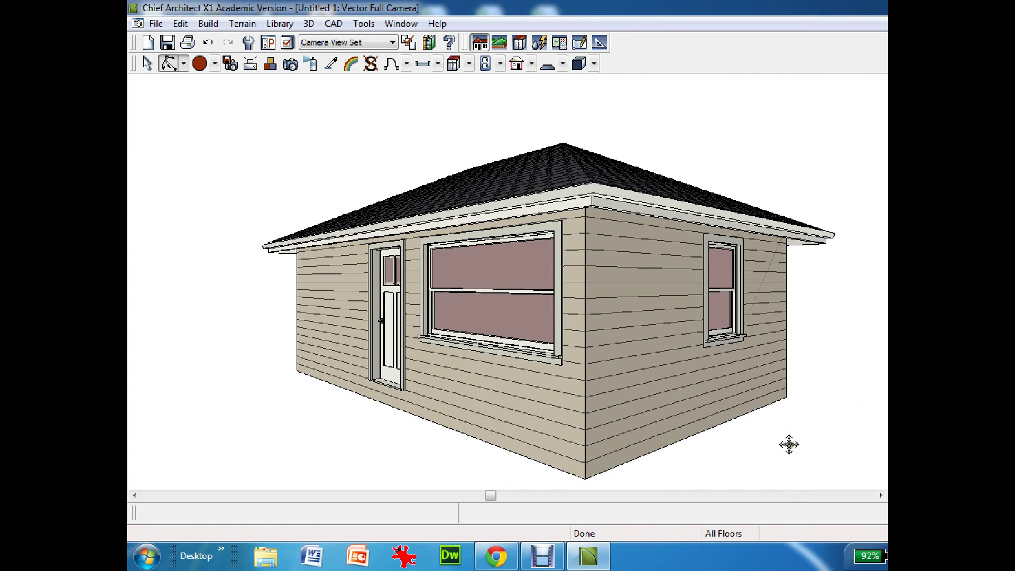
middle_drag(424, 320, 394, 328)
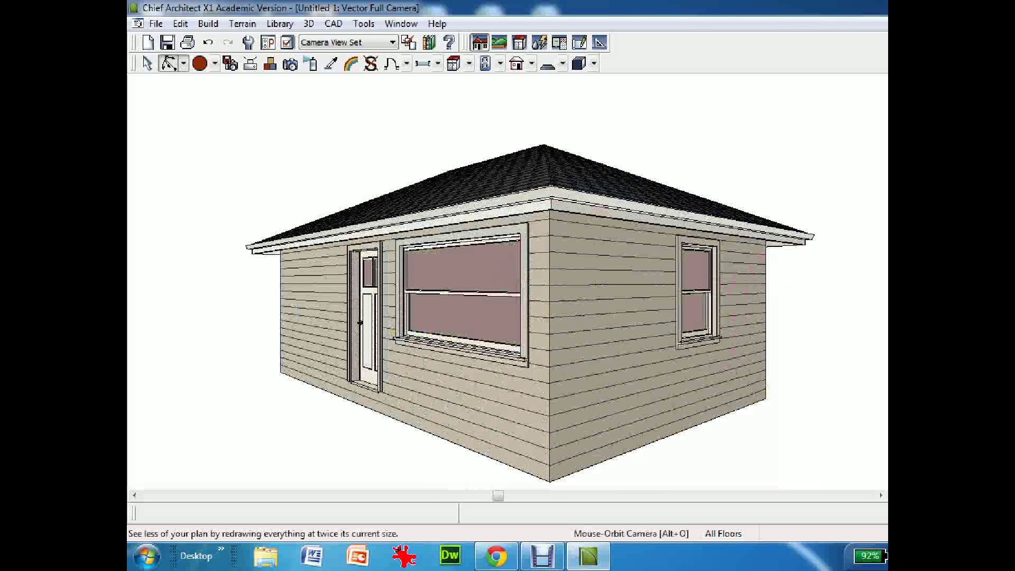
key(ctrl+F4)
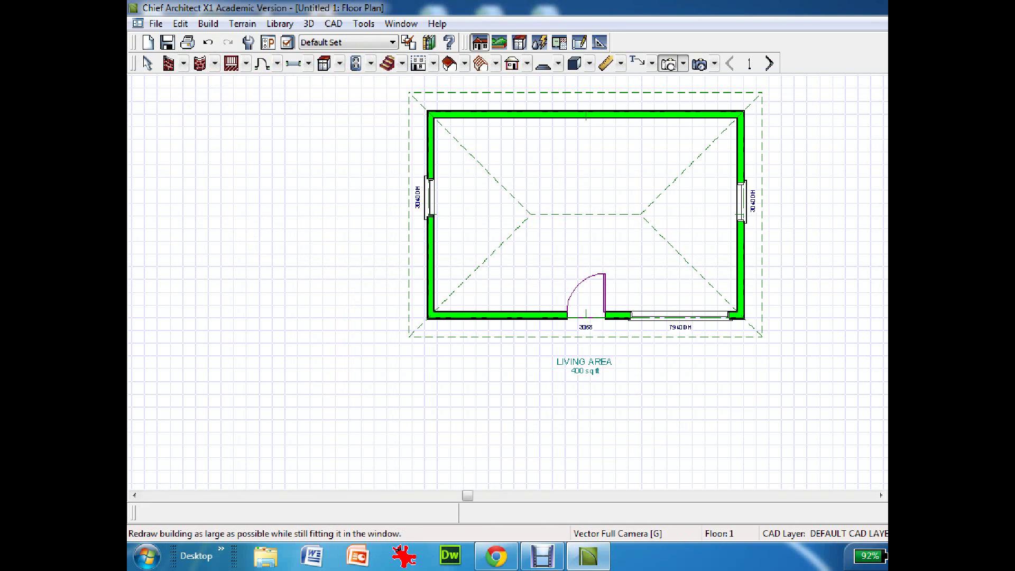
Draw two straight interior walls from the middle of the upper wall to the right wall, enclosing an upper-right room.
key(F6)
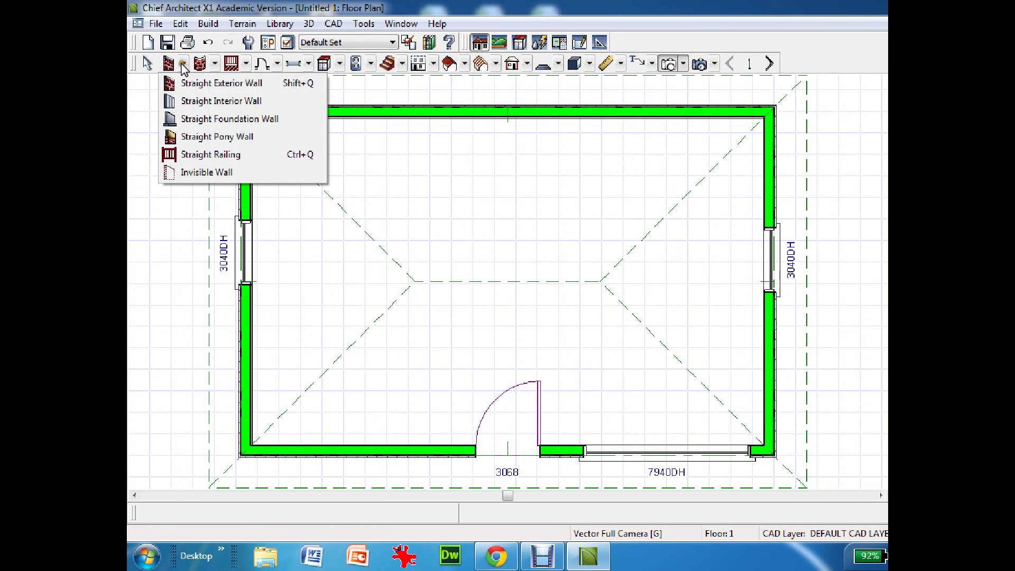
click(193, 100)
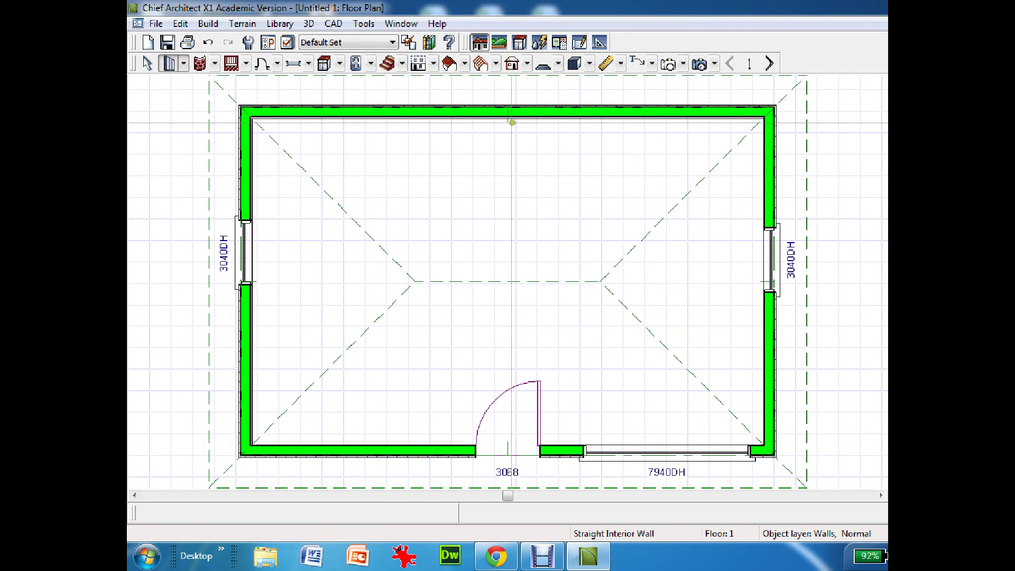
mouse_move(503, 119)
mouse_down()
mouse_move(499, 308)
mouse_move(505, 287)
mouse_move(769, 296)
mouse_up()
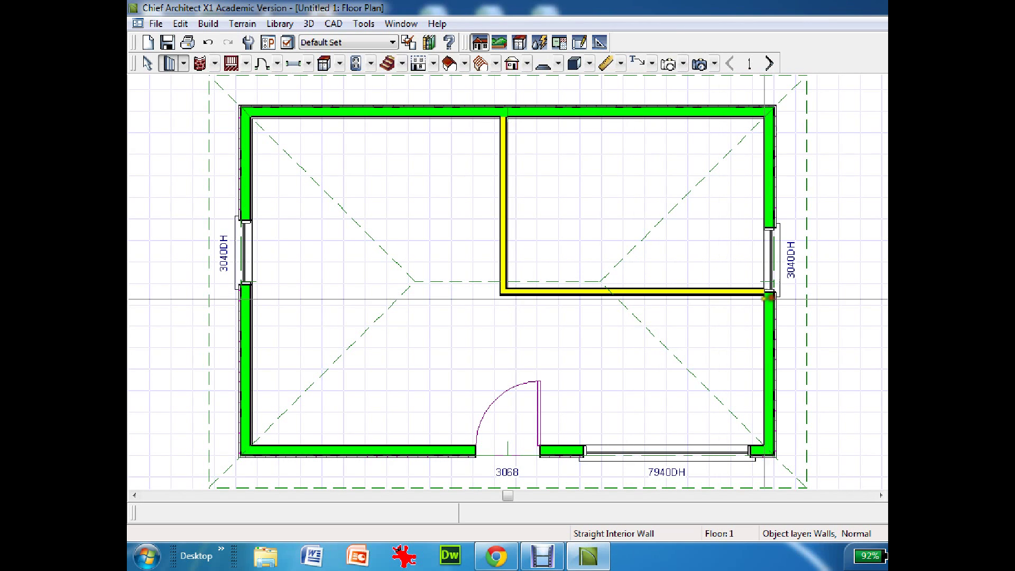
Move the right wall's window up into the new room, about 3'-0" from the upper corner.
click(146, 65)
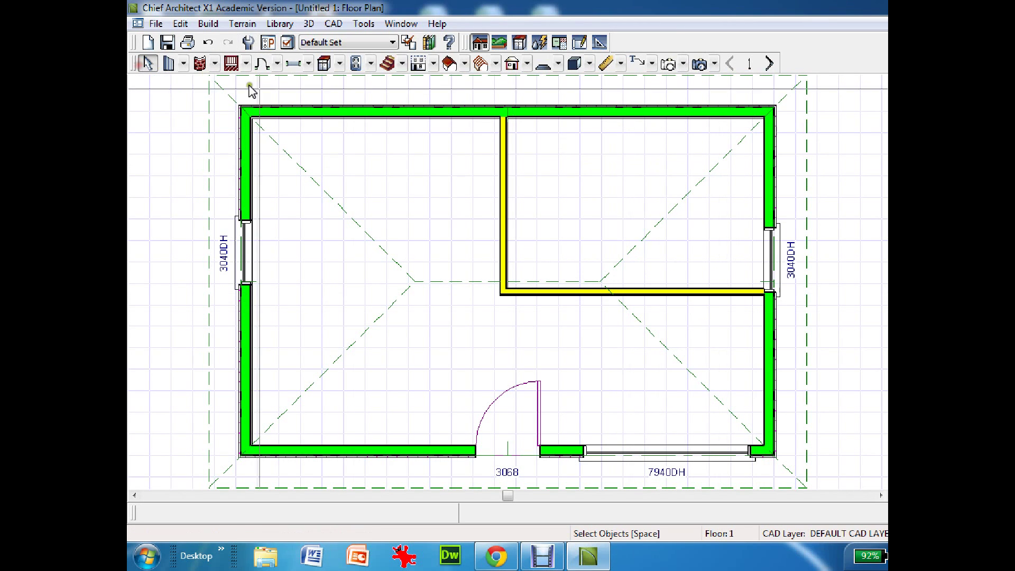
click(777, 265)
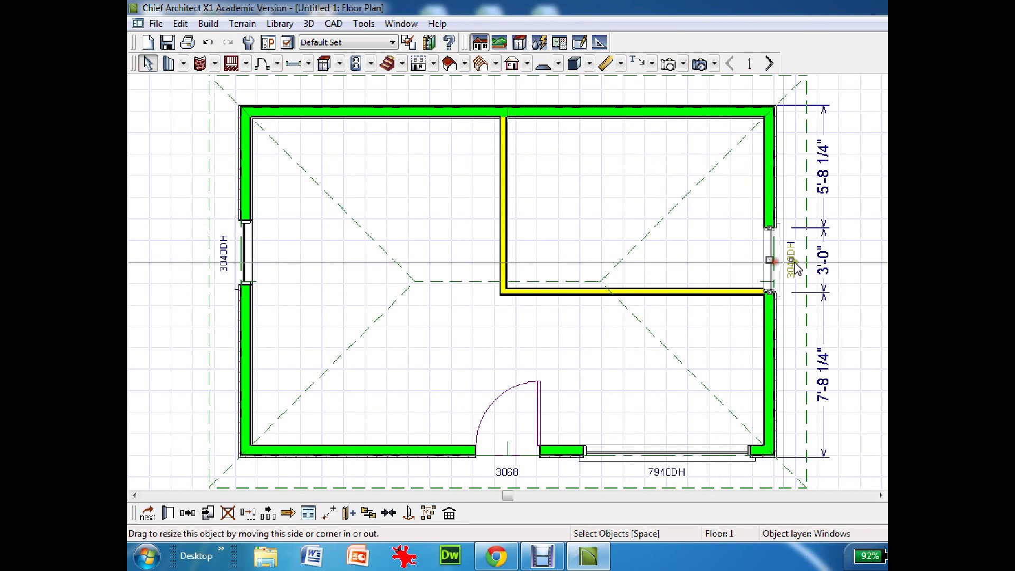
drag(770, 258, 771, 203)
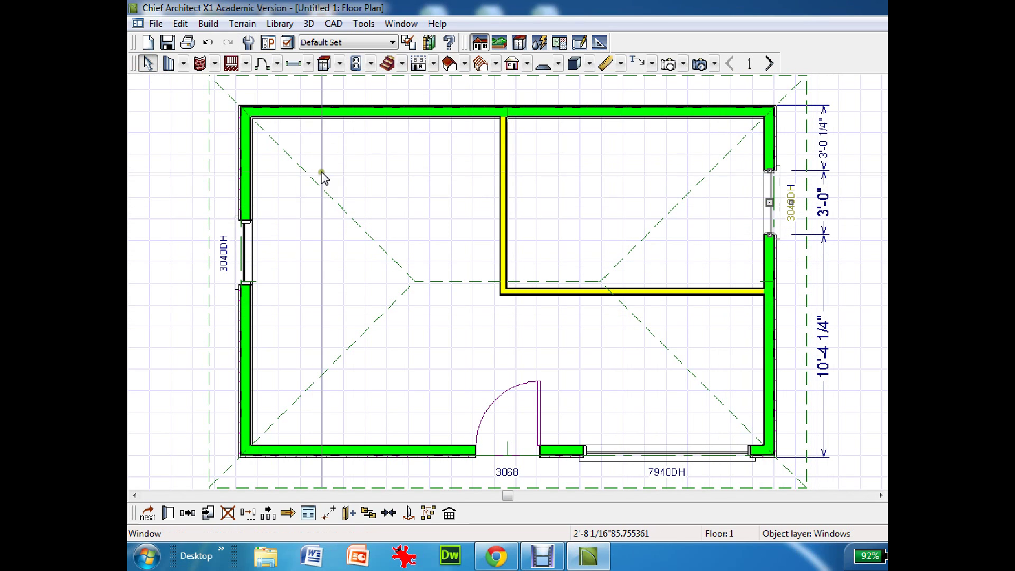
Place a hinged door near the lower end of the vertical interior wall.
click(263, 63)
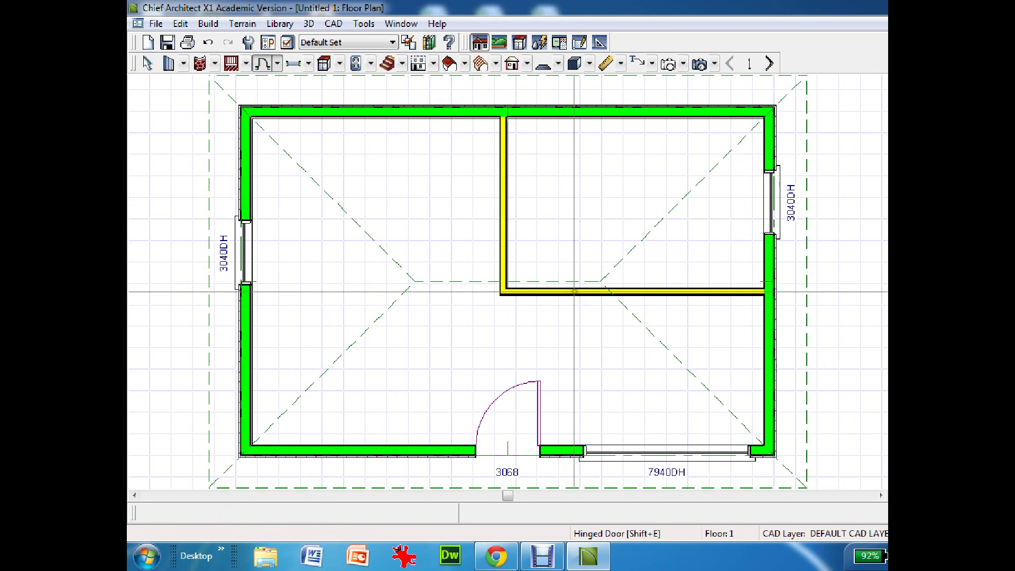
click(503, 251)
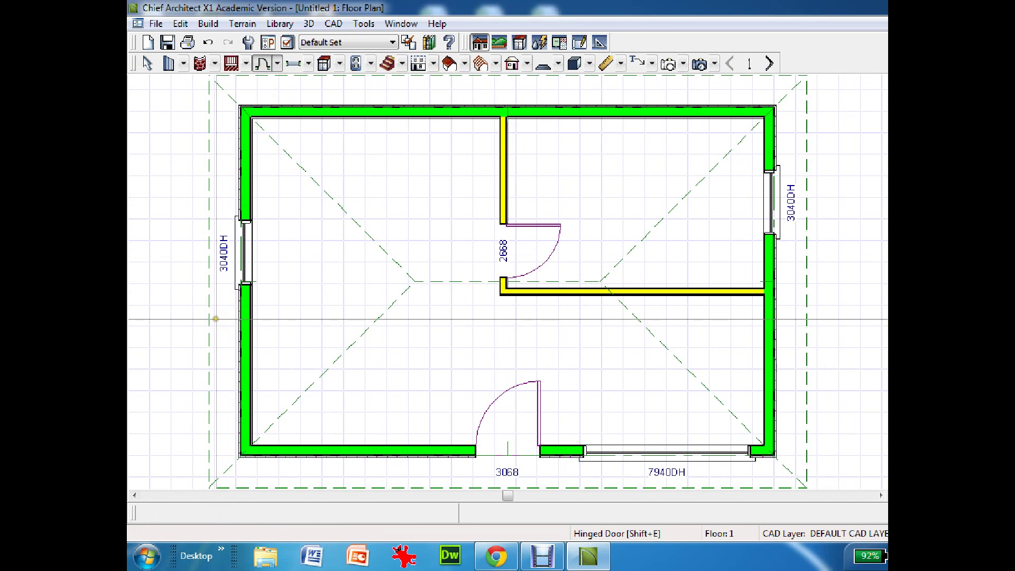
click(155, 61)
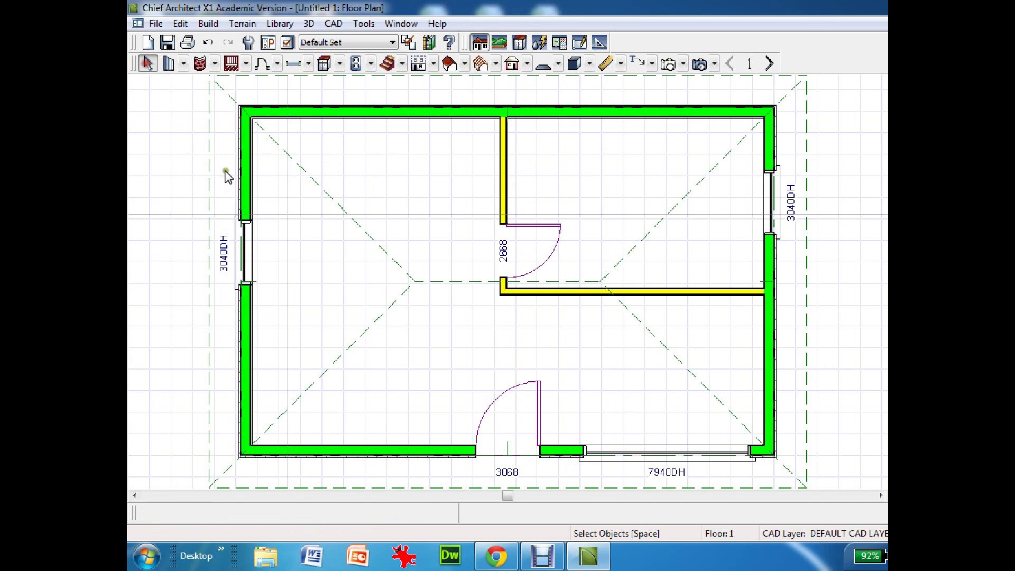
Shift the interior door slightly upward along its wall and narrow it to about 2'-5".
click(534, 230)
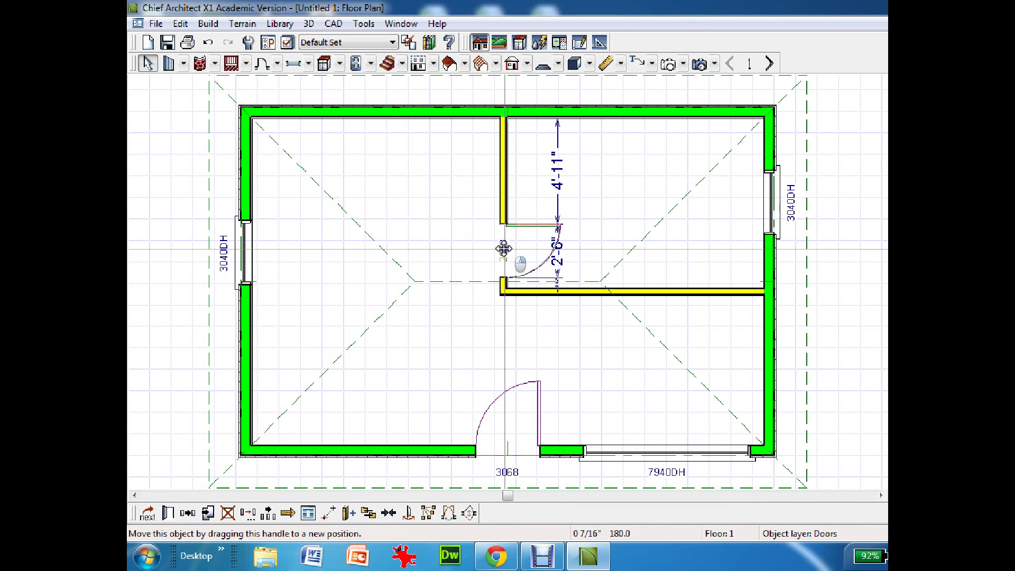
drag(503, 249, 503, 247)
right_click(518, 255)
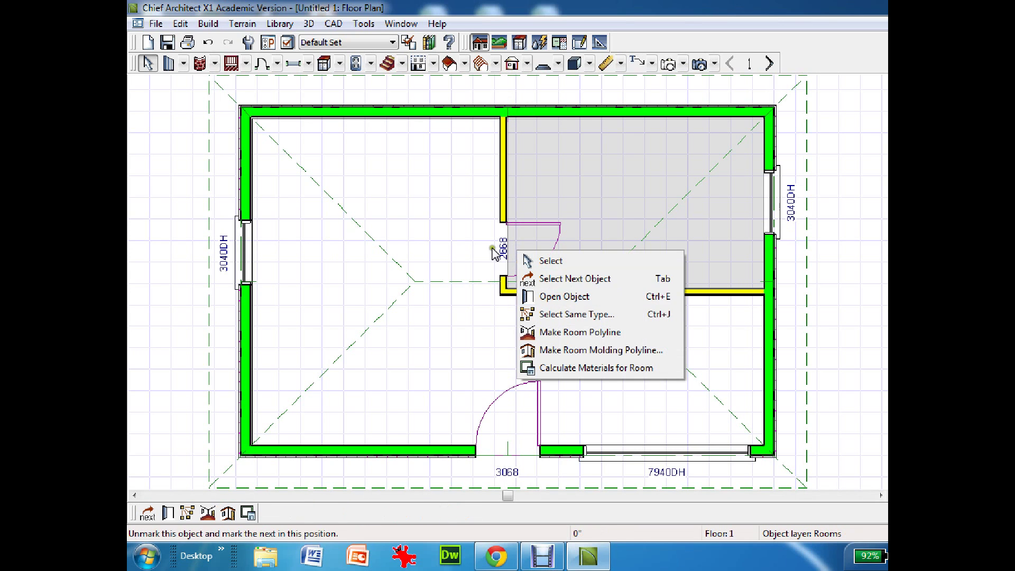
click(439, 254)
click(517, 256)
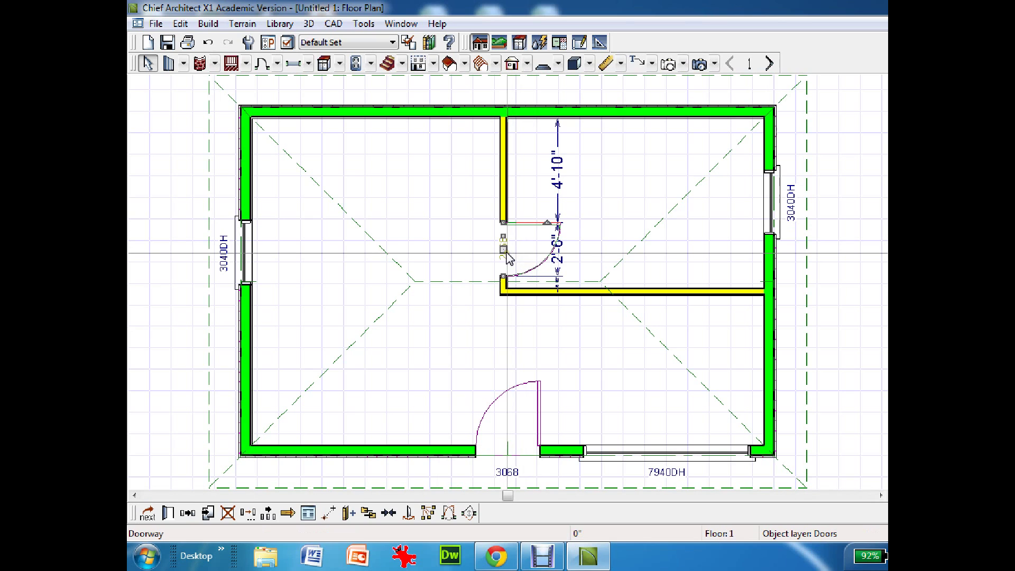
mouse_move(508, 254)
mouse_down()
mouse_move(521, 249)
mouse_move(509, 259)
mouse_move(502, 246)
mouse_up()
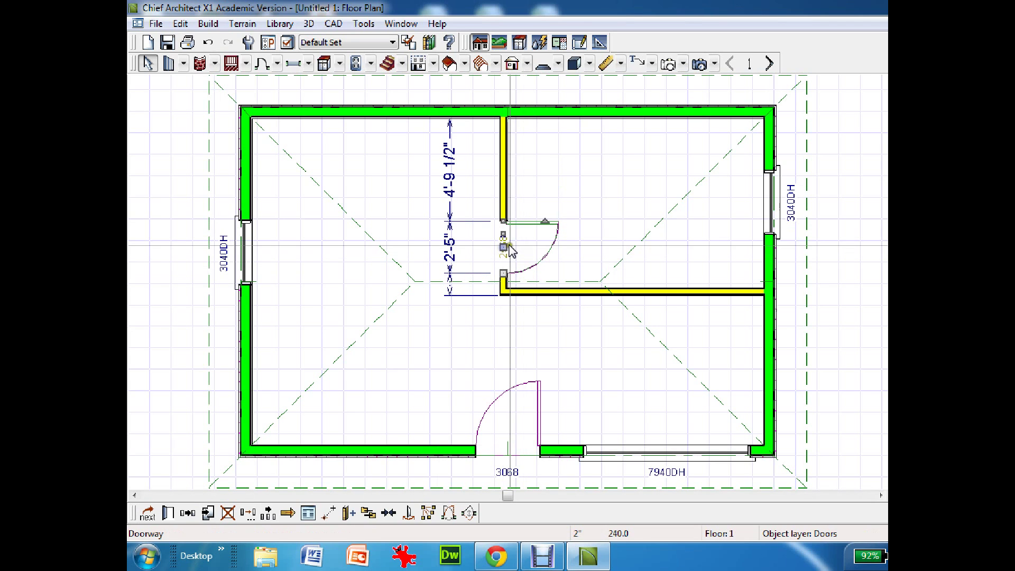
Change the interior door's hinge side so it hinges at its lower jamb.
right_click(502, 236)
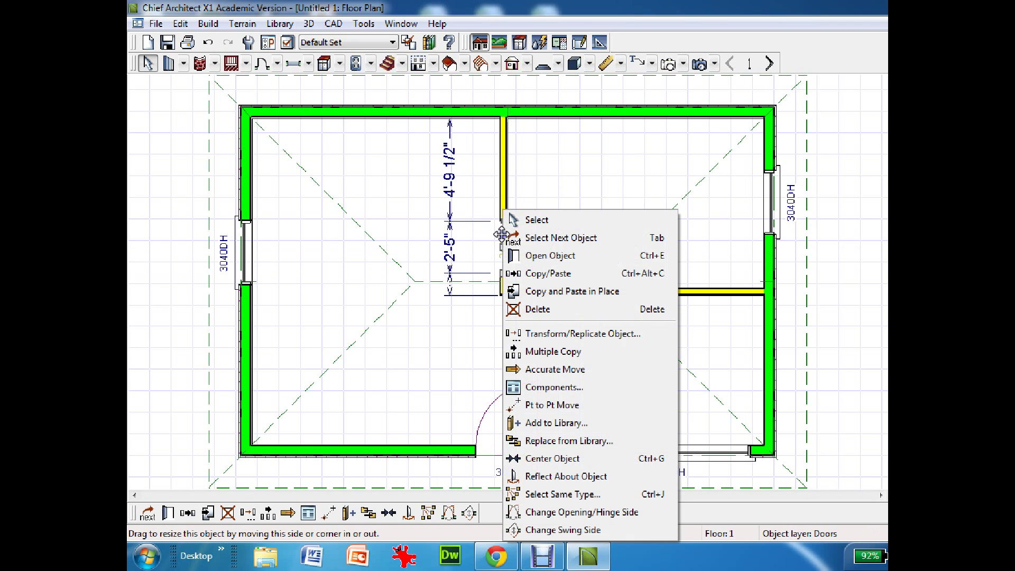
click(589, 512)
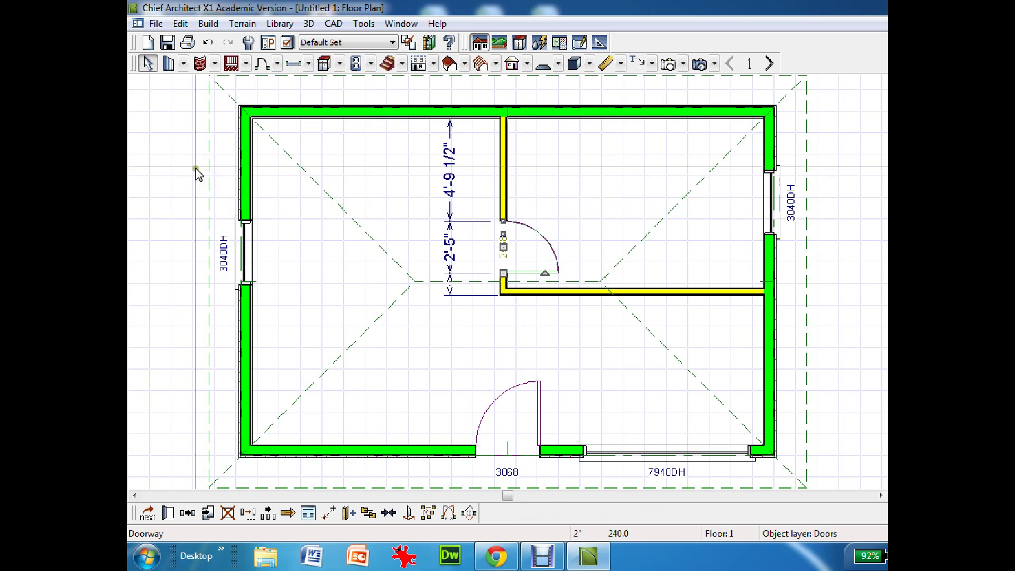
click(173, 160)
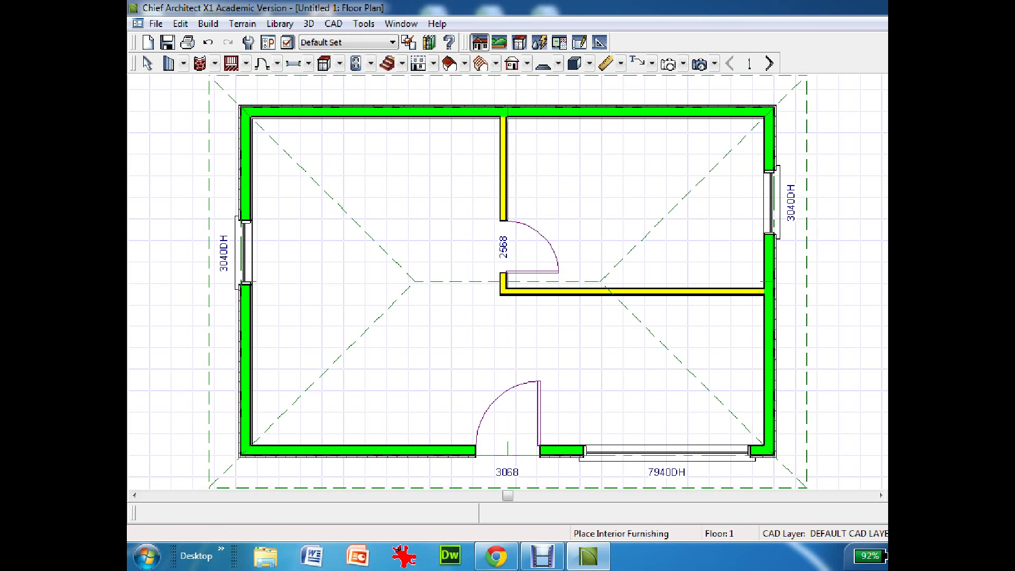
Place a double bed in the upper-right room and rotate it so its headboard stands against the right wall by the window.
click(682, 214)
click(148, 63)
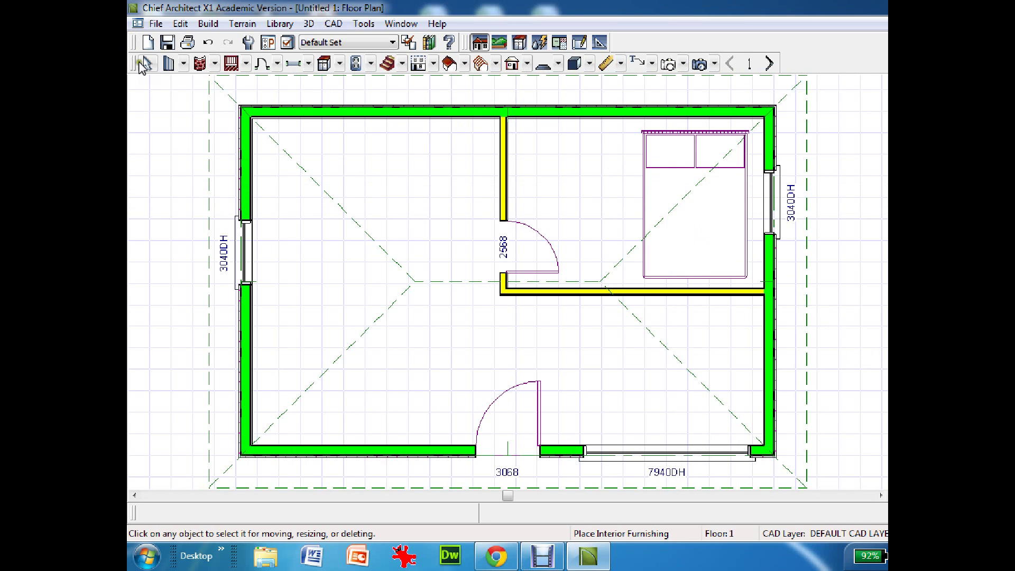
click(675, 162)
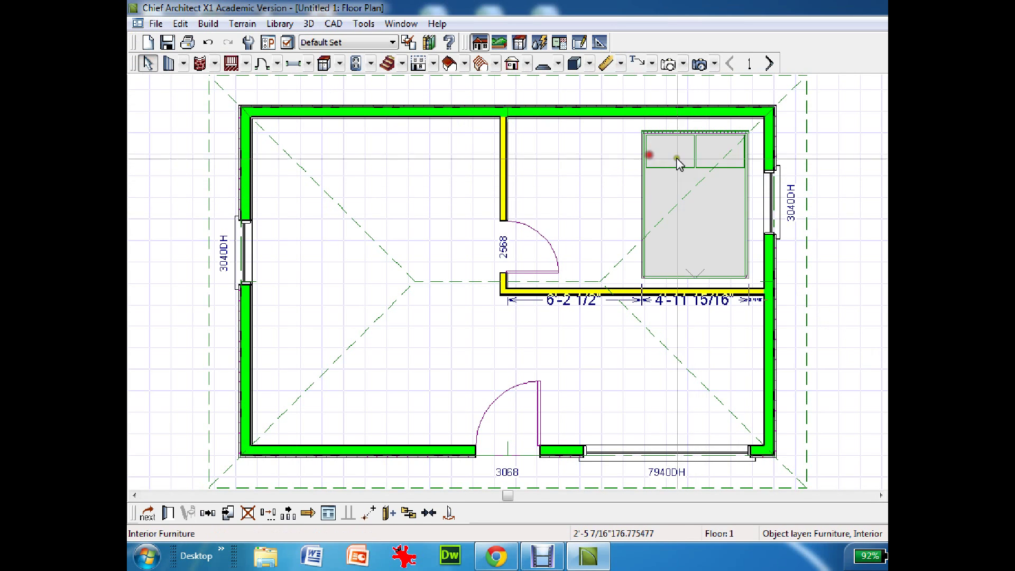
drag(695, 343, 541, 204)
drag(695, 205, 687, 206)
click(819, 254)
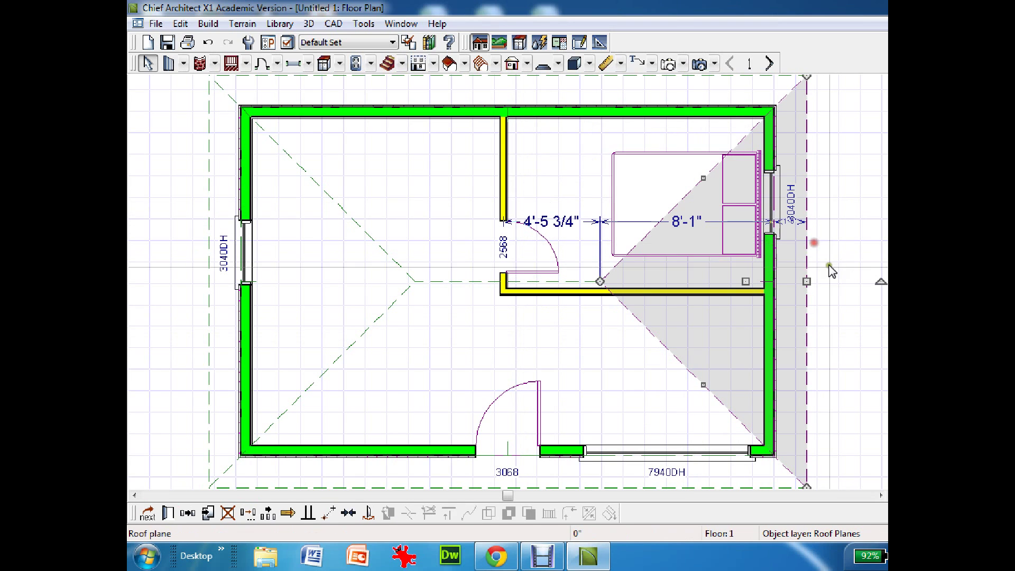
click(153, 97)
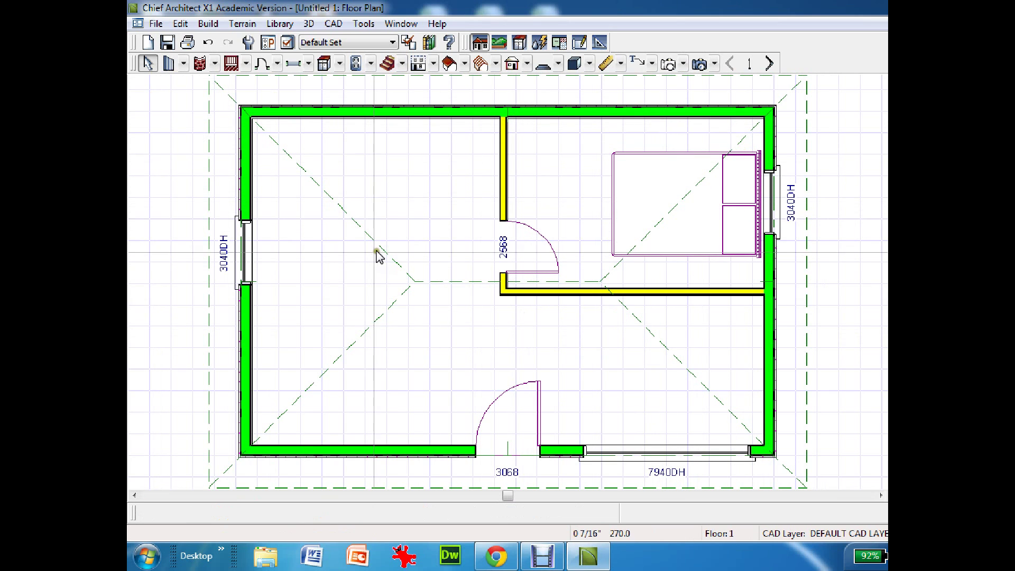
Create a full camera view inside the upper-right room, looking from its upper-left corner toward the bed and window.
click(668, 64)
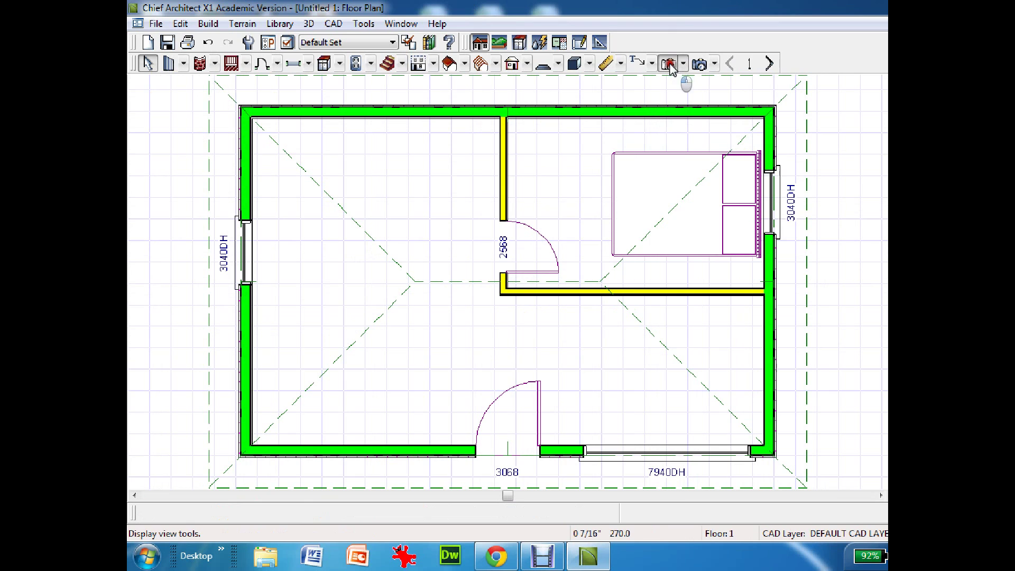
drag(522, 141, 548, 154)
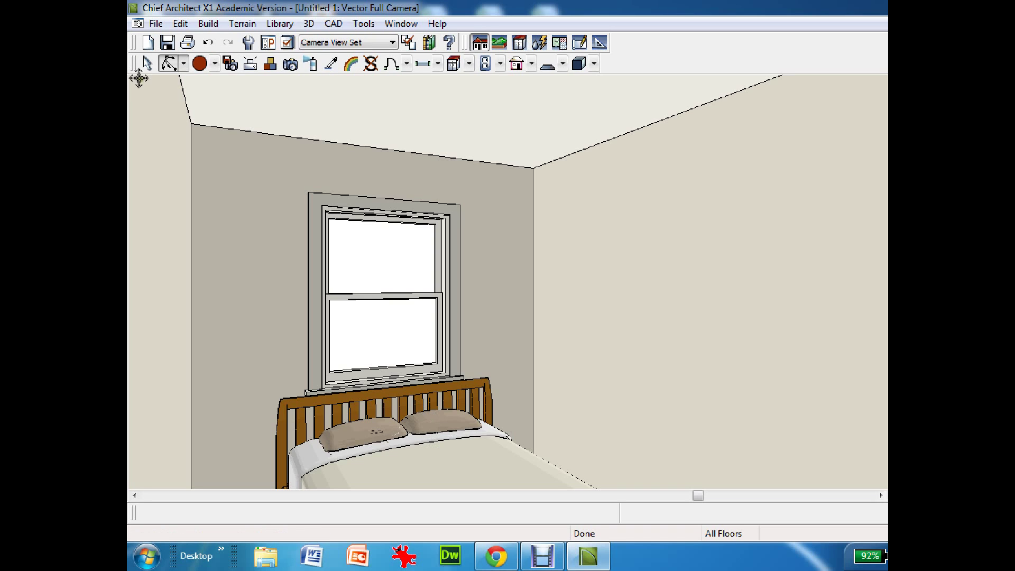
click(145, 64)
Change the material of the double bed's pillows to the Limy green from the library's generic colors.
click(429, 419)
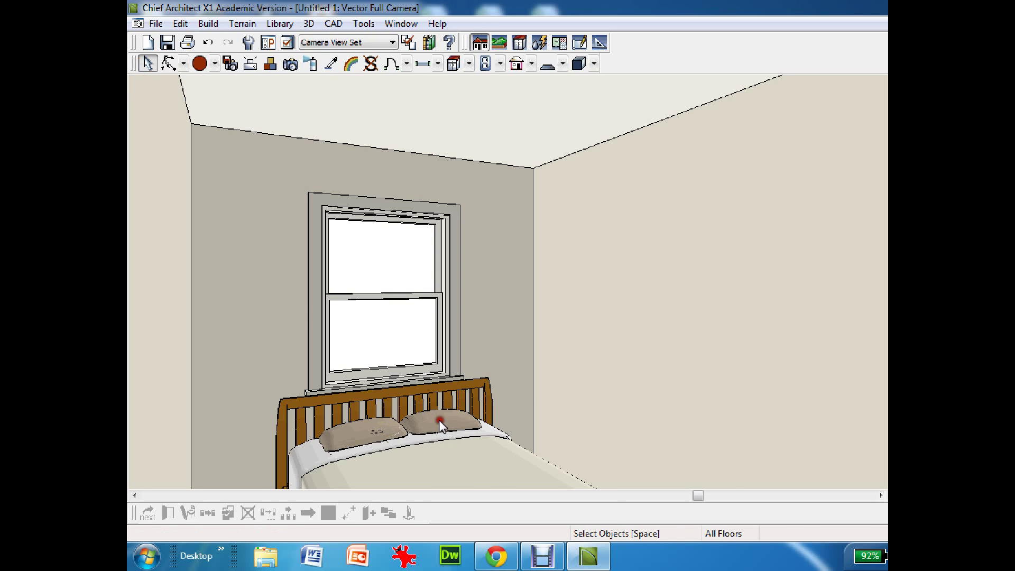
right_click(440, 421)
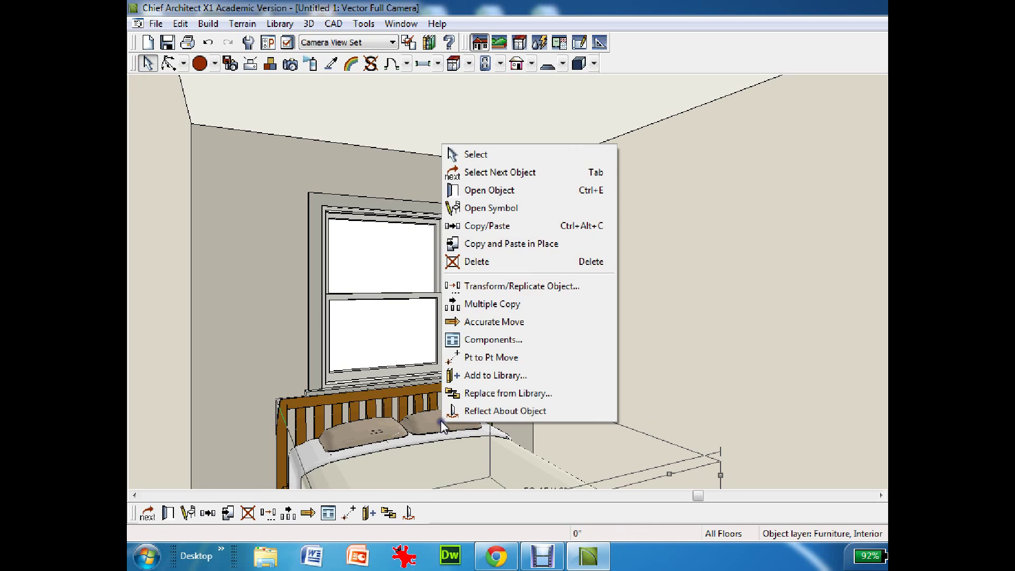
click(488, 189)
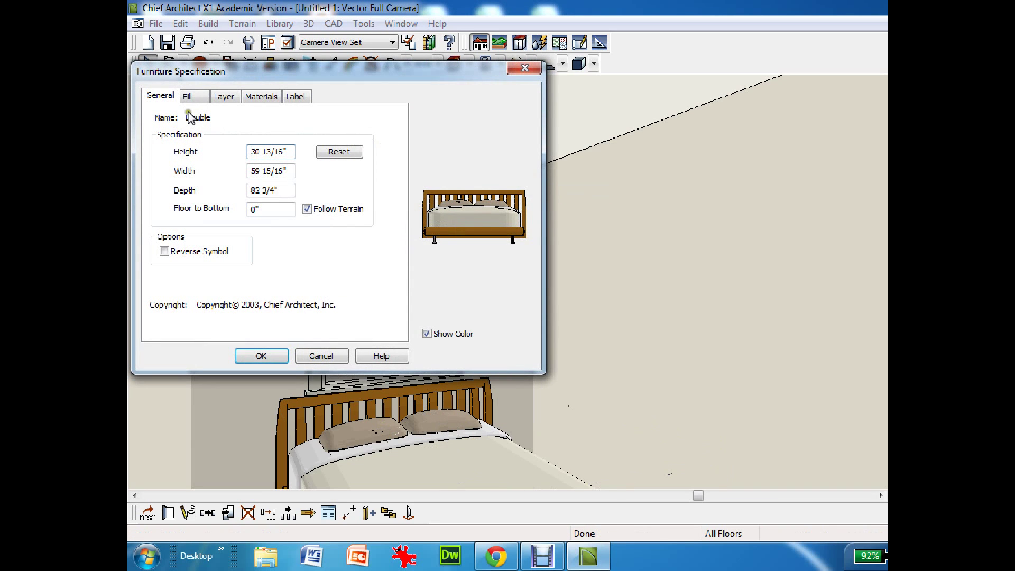
click(264, 96)
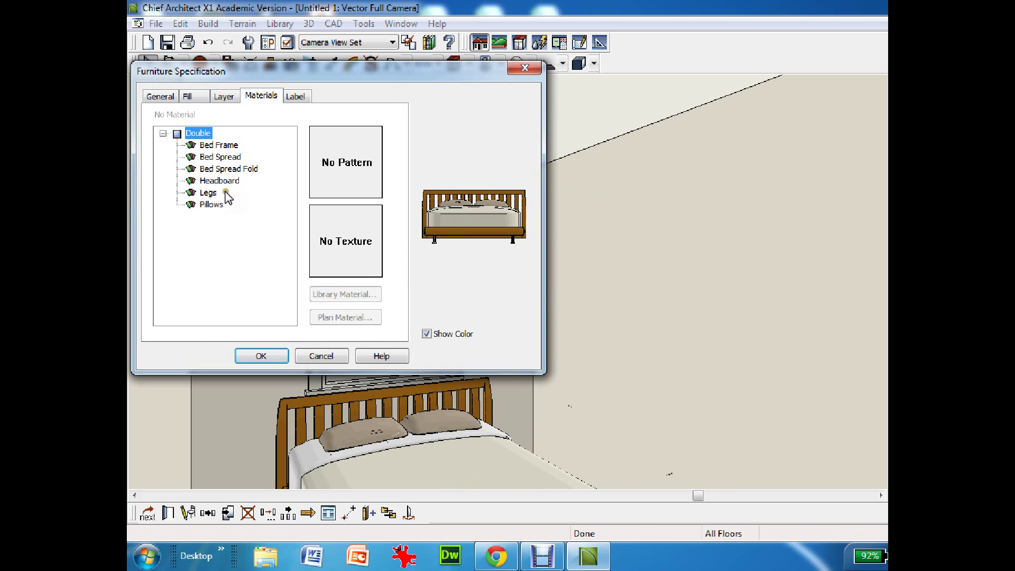
click(202, 207)
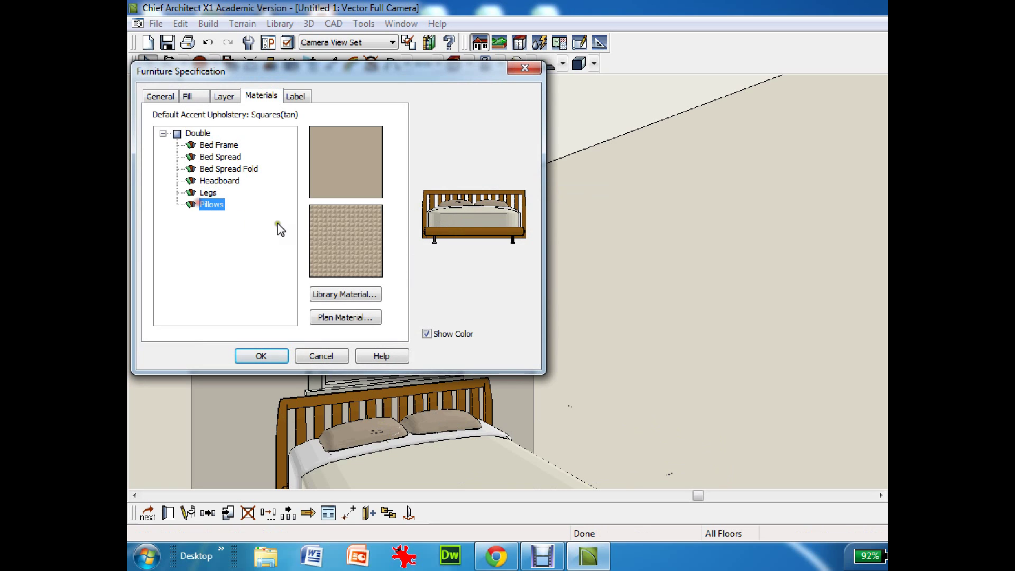
click(344, 295)
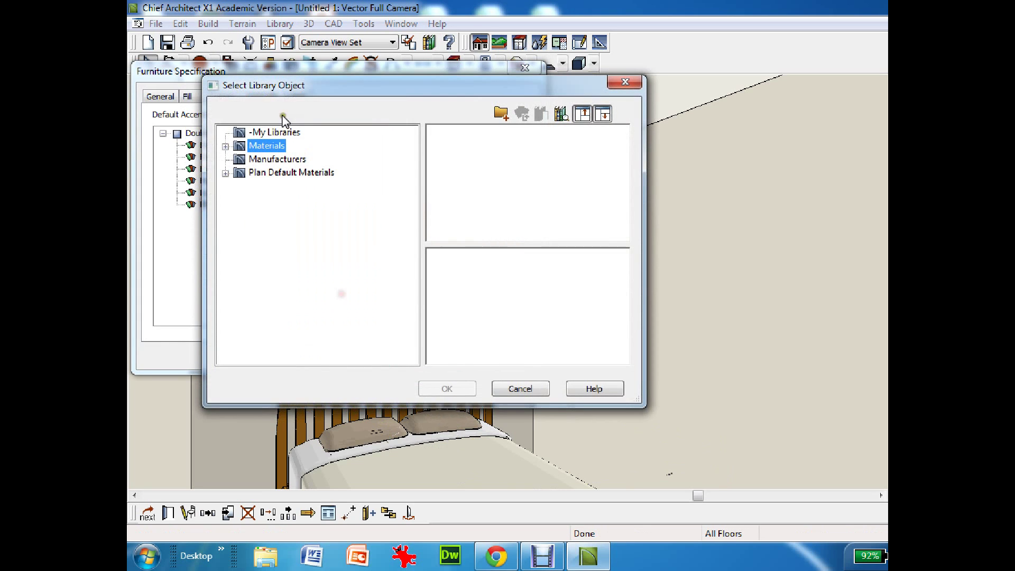
click(225, 146)
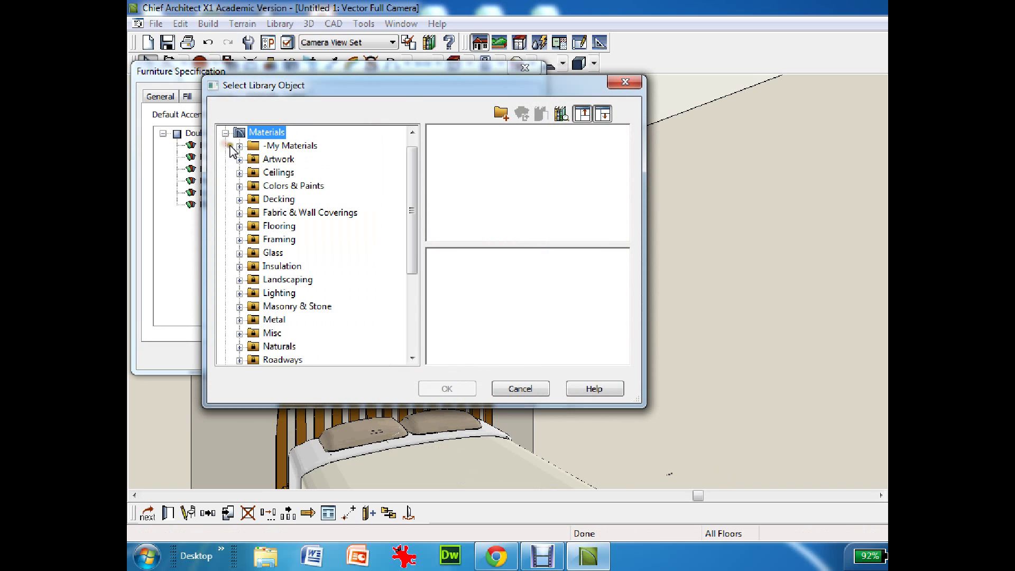
click(240, 186)
click(253, 199)
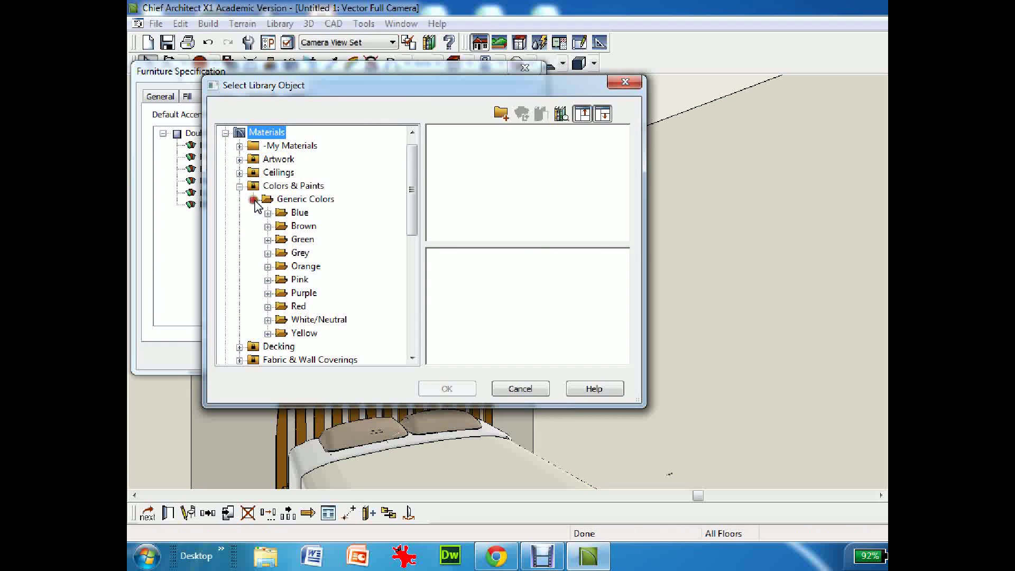
click(268, 239)
click(313, 240)
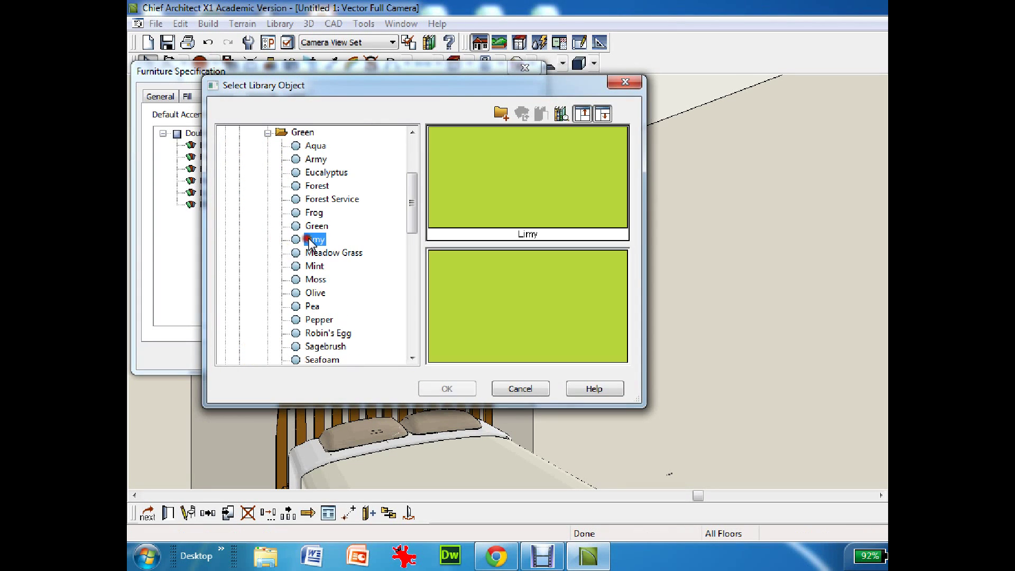
click(446, 389)
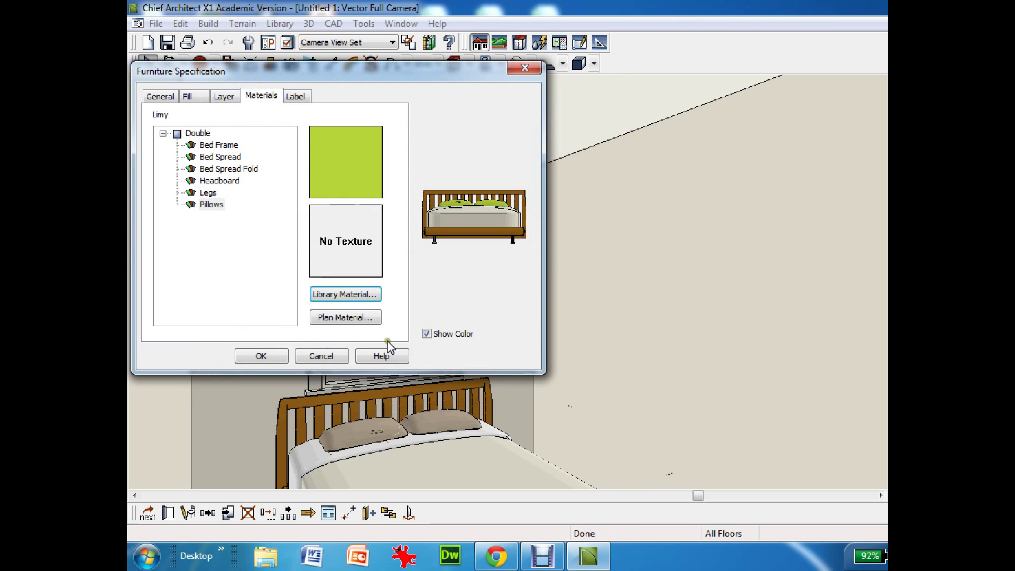
click(264, 355)
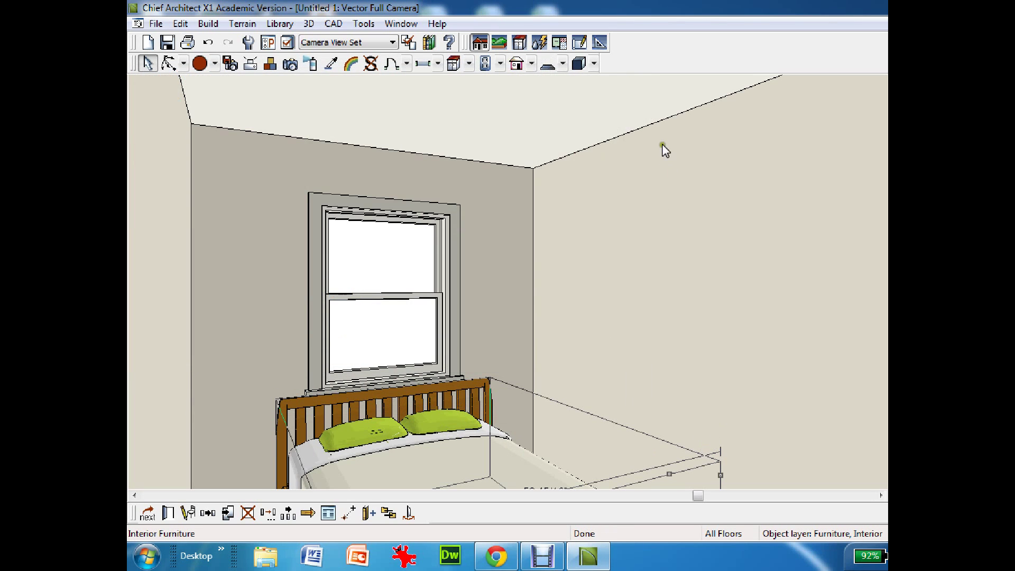
Set the bedroom's wall material to the Army green from the library's generic colors.
click(716, 288)
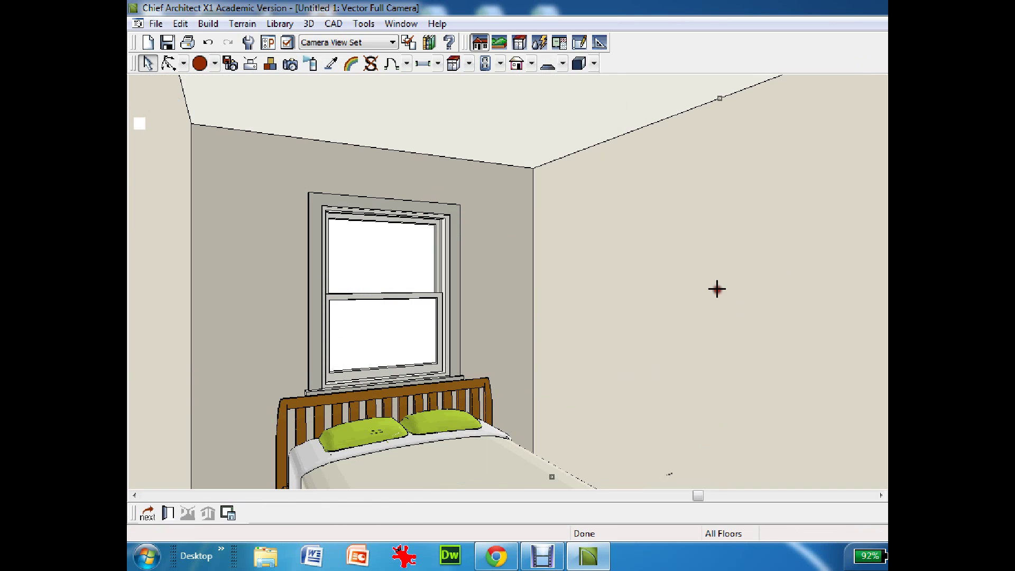
right_click(674, 272)
click(723, 320)
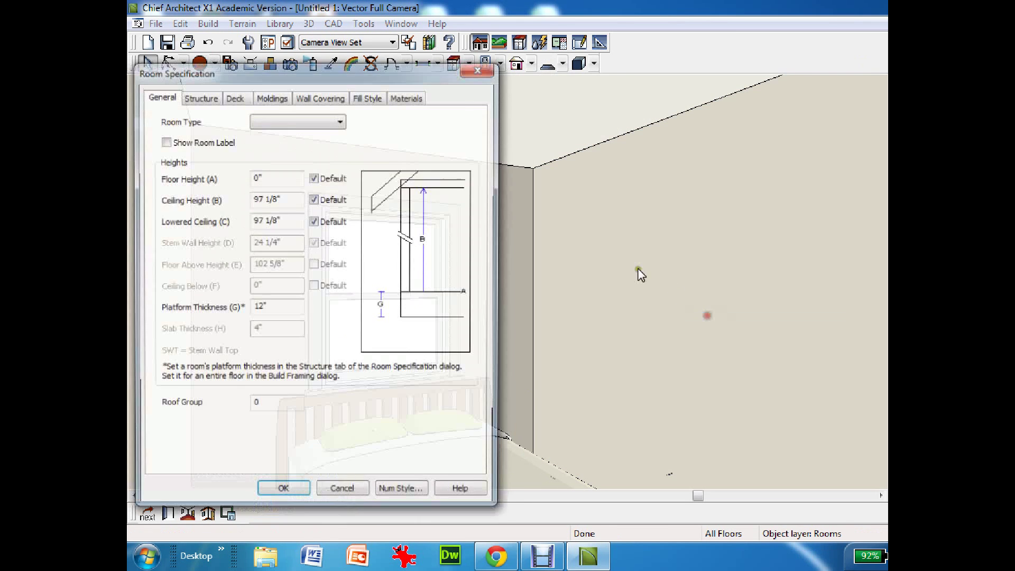
click(409, 97)
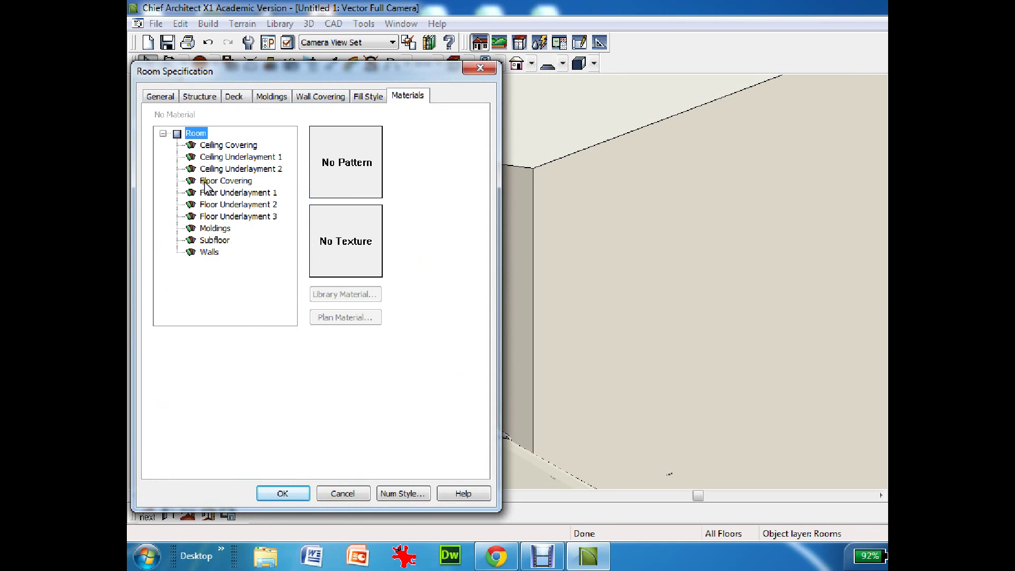
click(208, 253)
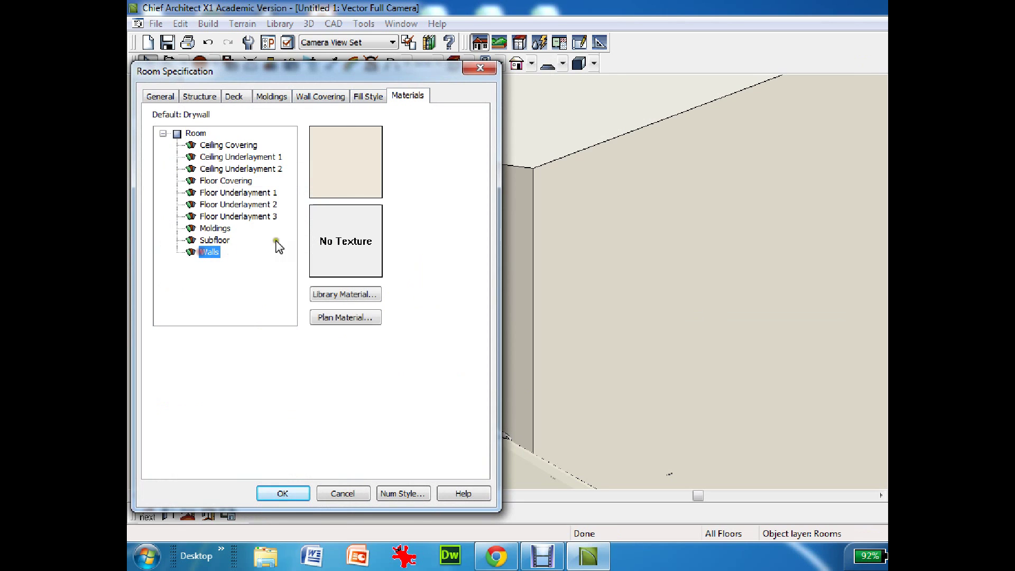
click(330, 295)
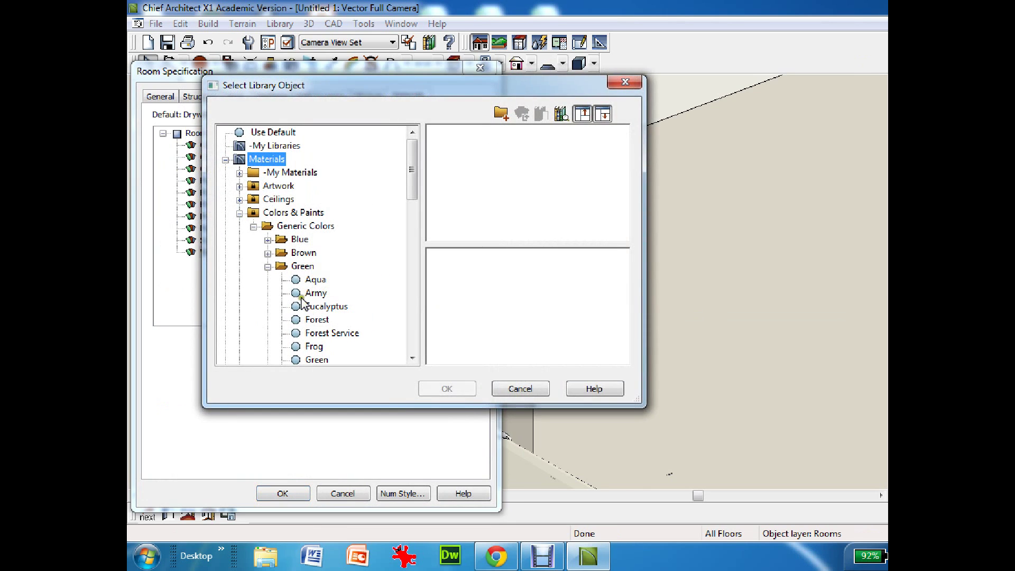
click(297, 295)
click(450, 389)
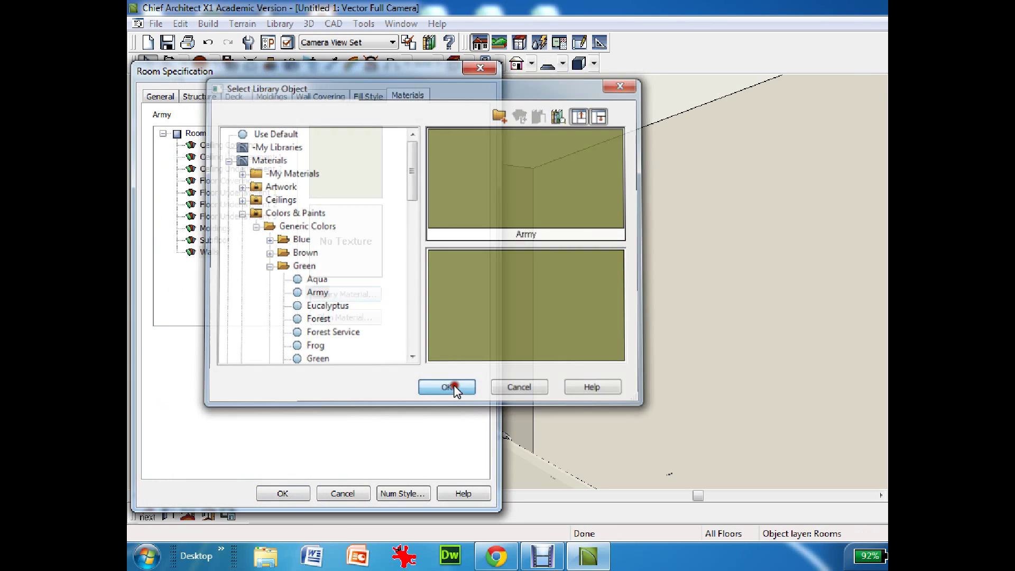
click(295, 492)
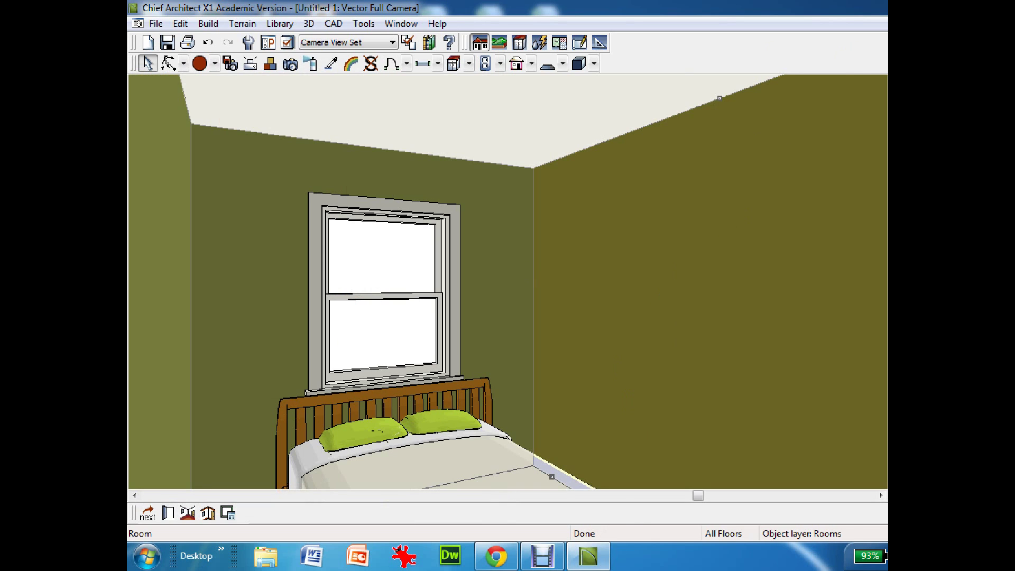
Close the bedroom camera view and place a corner base cabinet in the upper-left corner of the floor plan.
click(886, 24)
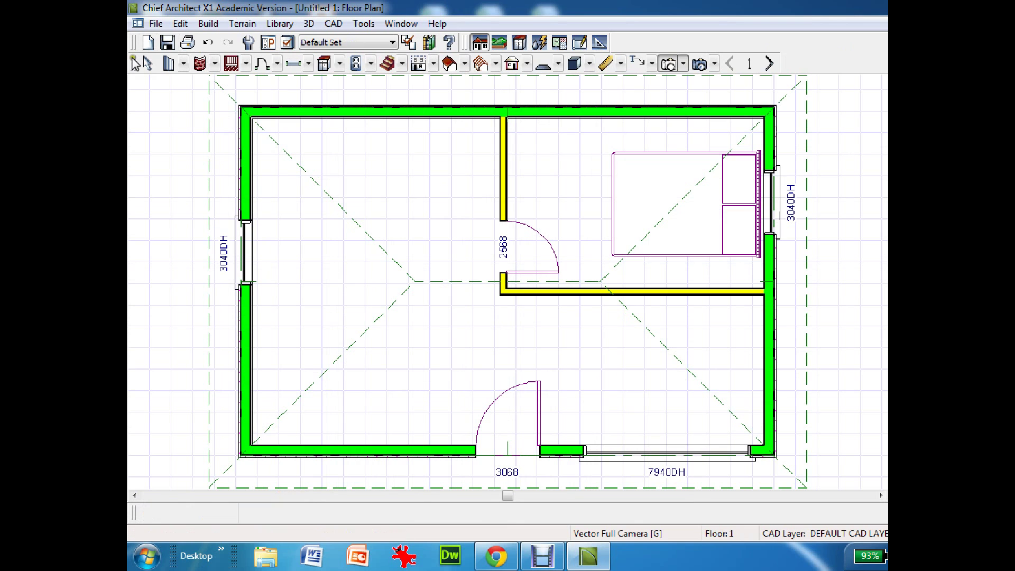
click(148, 62)
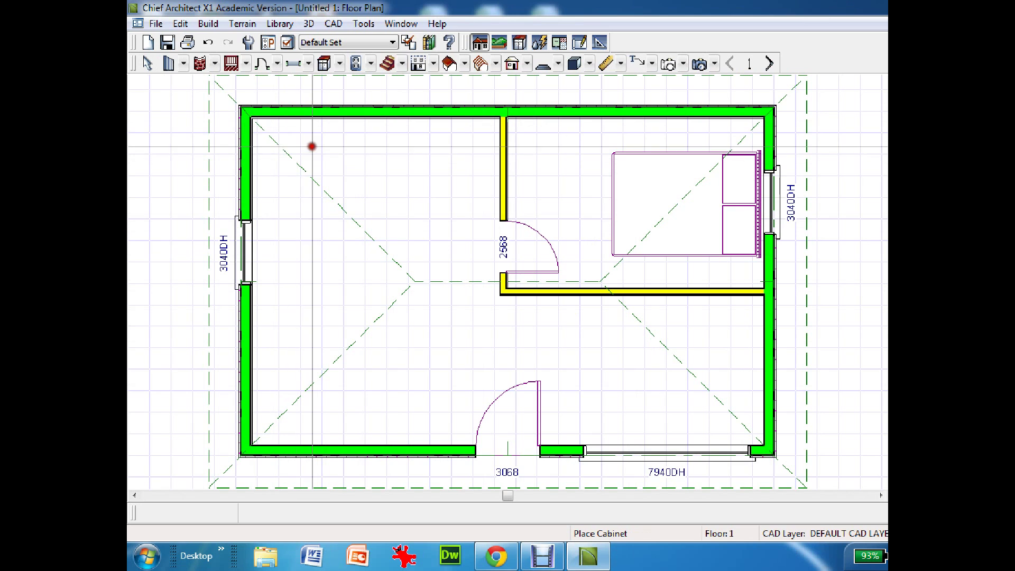
click(285, 151)
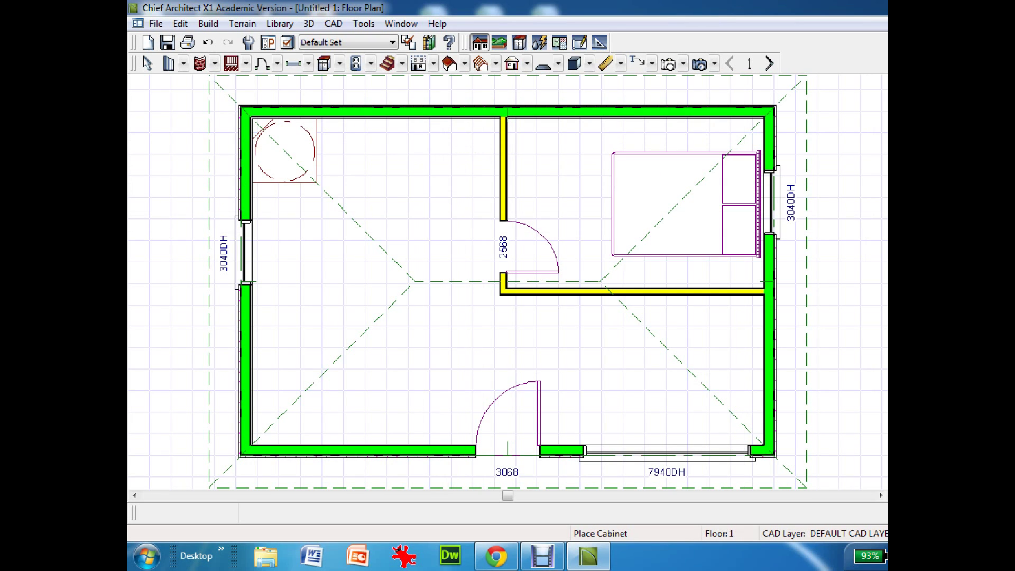
Place a base cabinet along the upper wall and move it flush against the right side of the corner cabinet.
click(345, 149)
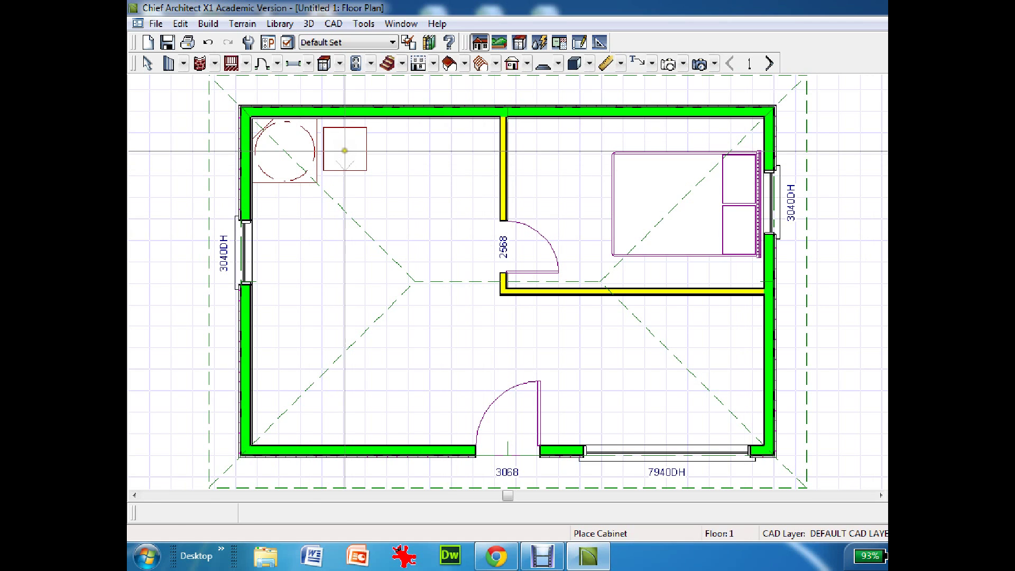
click(344, 150)
drag(344, 150, 336, 139)
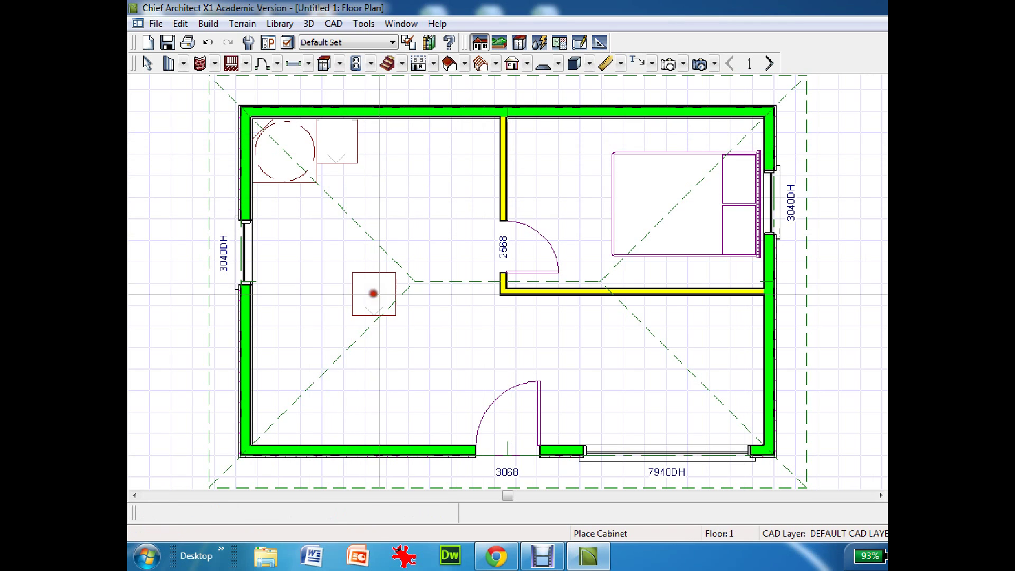
Place another base cabinet, rotate it to face right, and set it against the left wall directly below the corner cabinet.
click(393, 287)
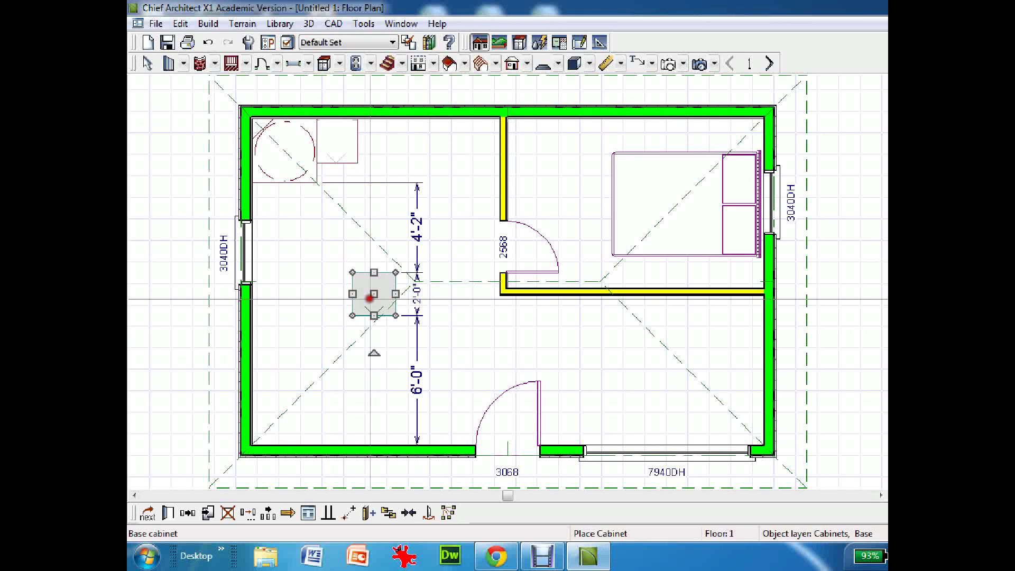
drag(372, 292, 297, 220)
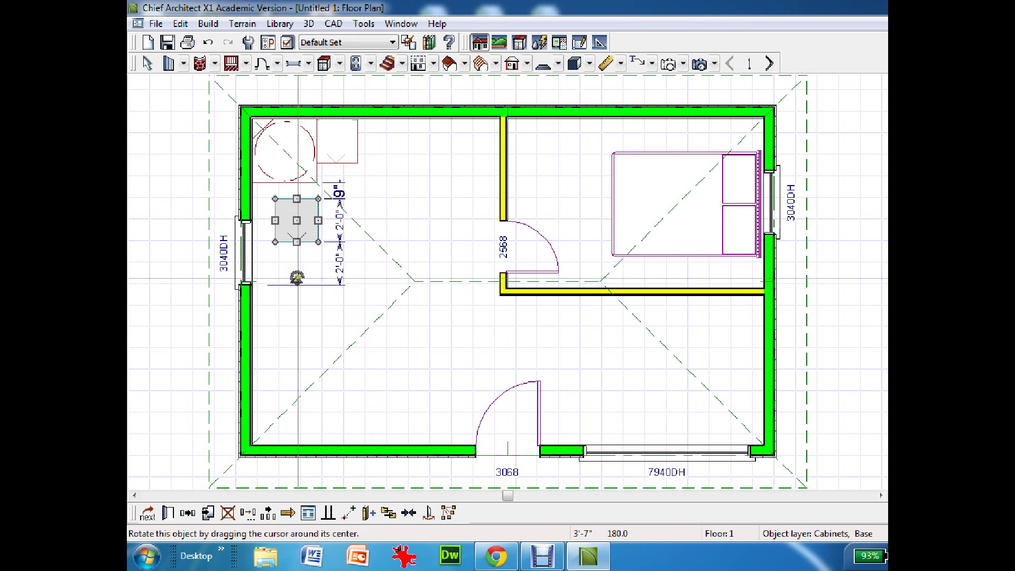
drag(295, 278, 275, 204)
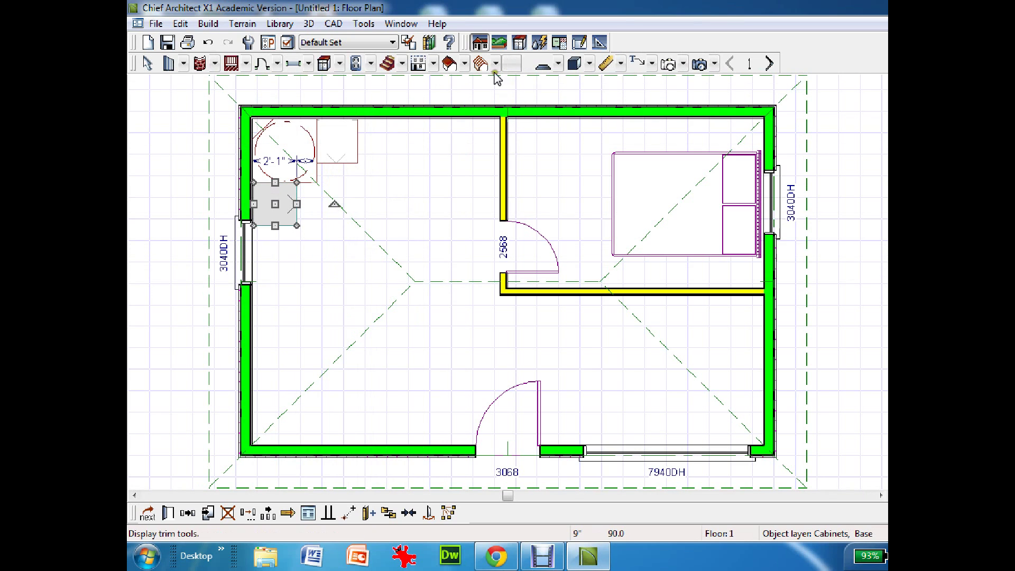
Check the three cabinets in a full camera view aimed at the upper-left corner and return to the floor plan.
click(669, 64)
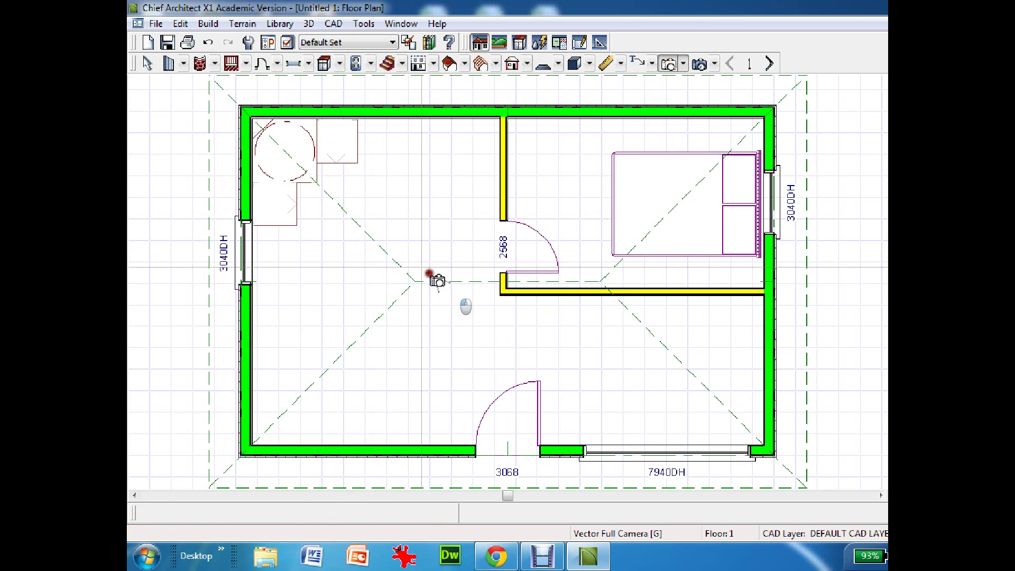
click(390, 252)
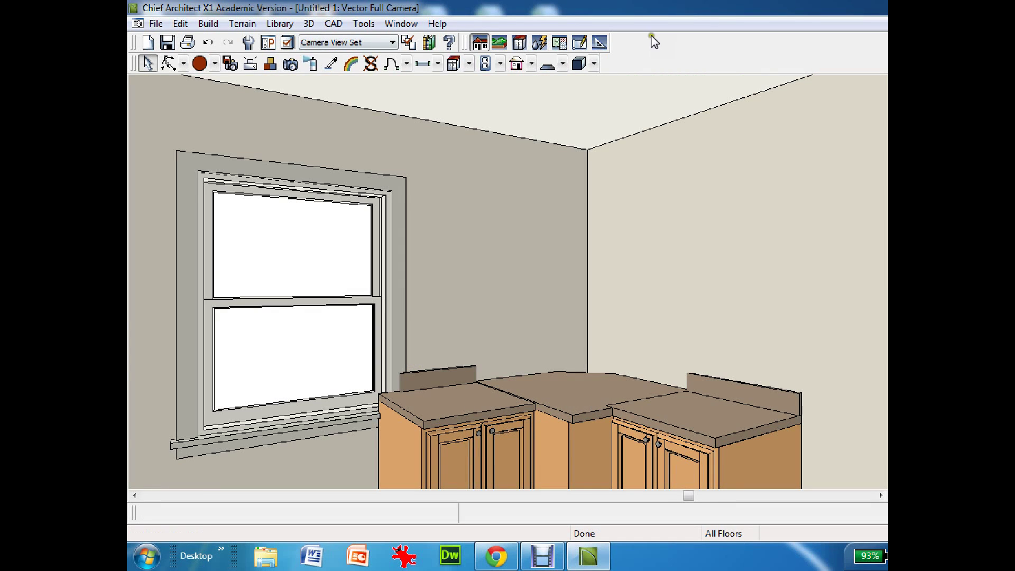
key(ctrl+F4)
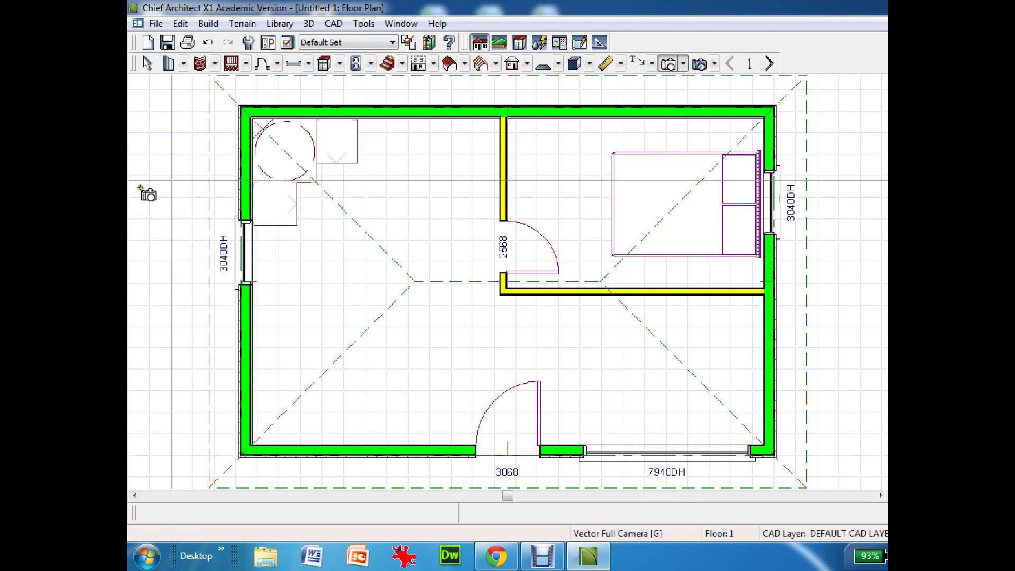
Rotate the corner cabinet so its door faces diagonally into the room and seat it back in the upper-left corner.
click(150, 63)
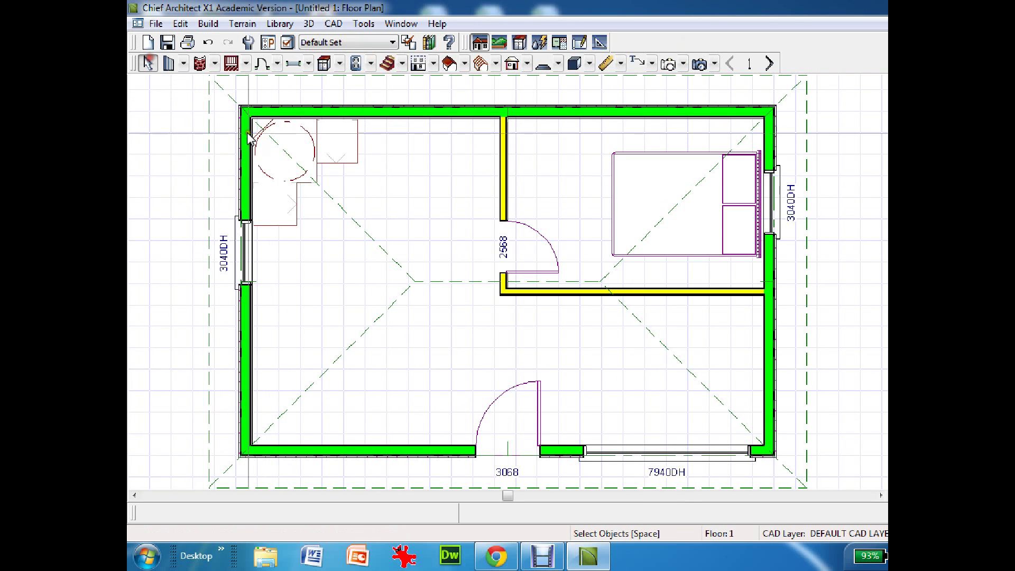
click(283, 156)
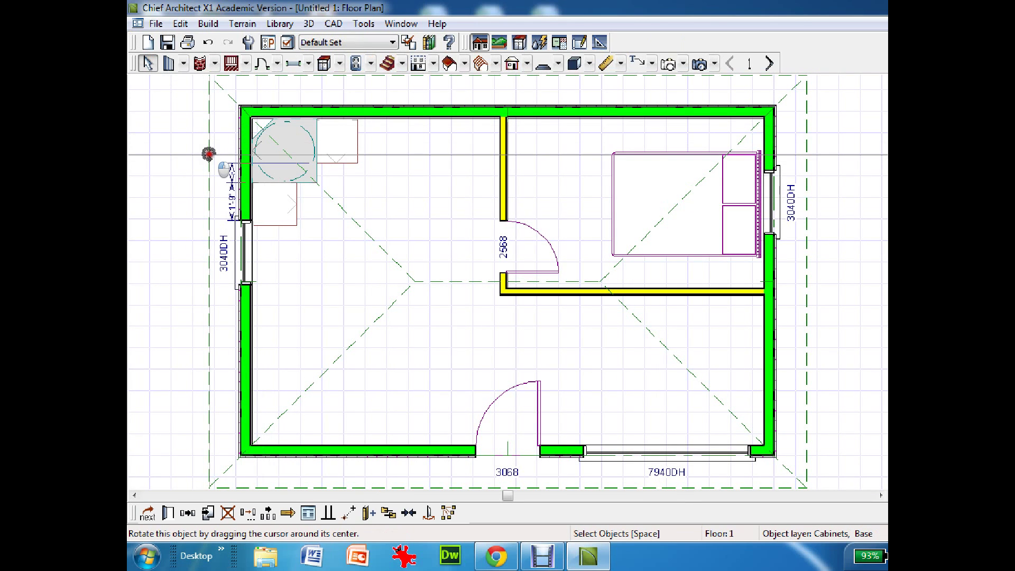
drag(209, 153, 280, 148)
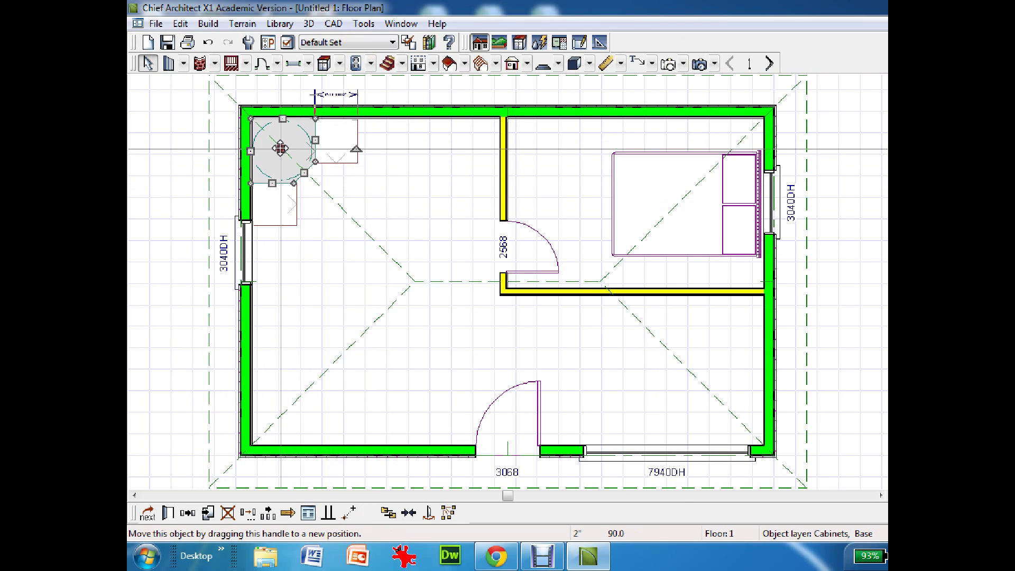
Inspect the rotated corner cabinet with its neighbors in a new full camera view and return to the whole floor plan.
click(671, 67)
drag(425, 283, 471, 333)
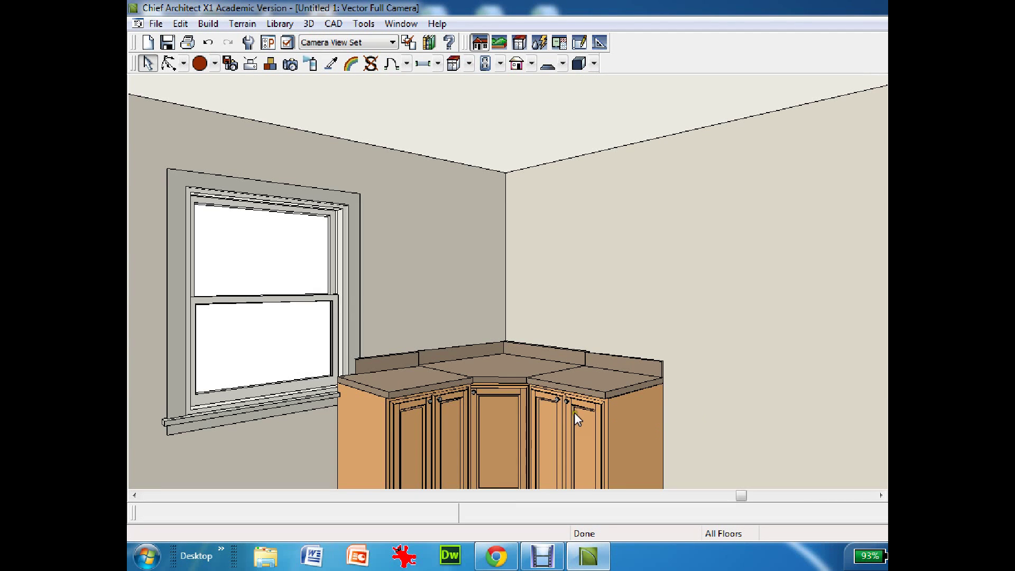
key(ctrl+F4)
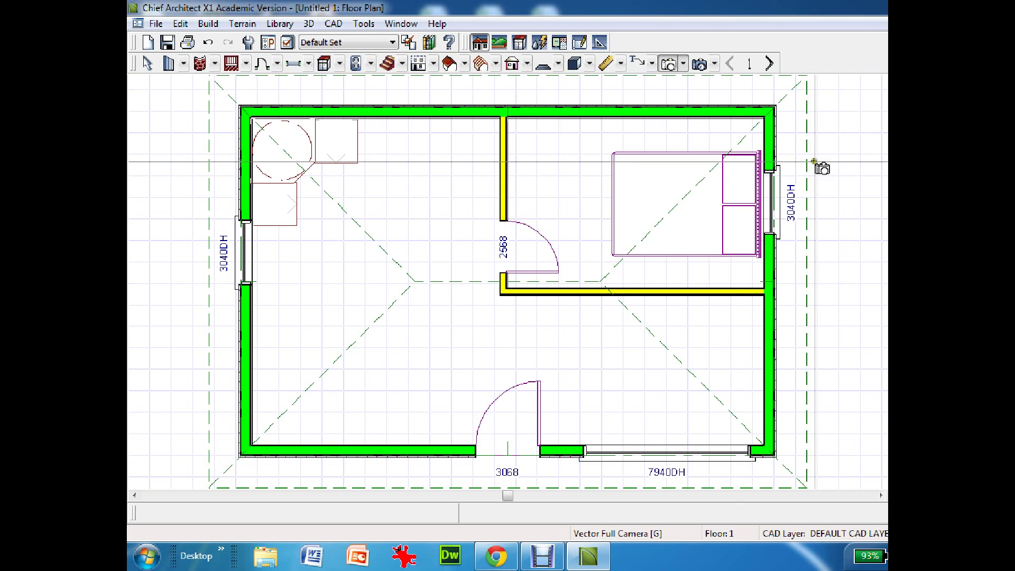
scroll(817, 169, down, 3)
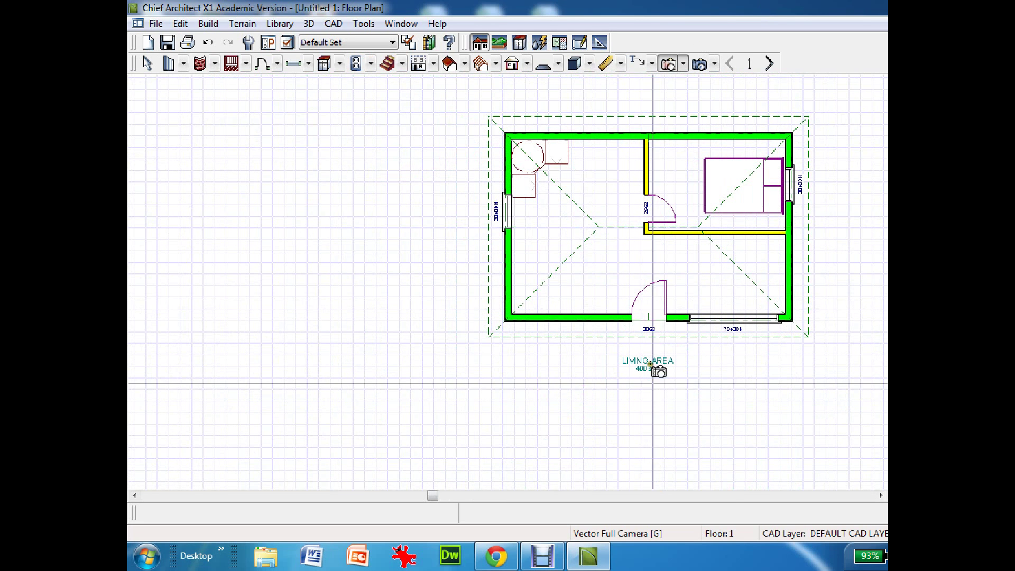
Inspect the front exterior of the house in a full camera view and return to the floor plan.
drag(704, 444, 701, 447)
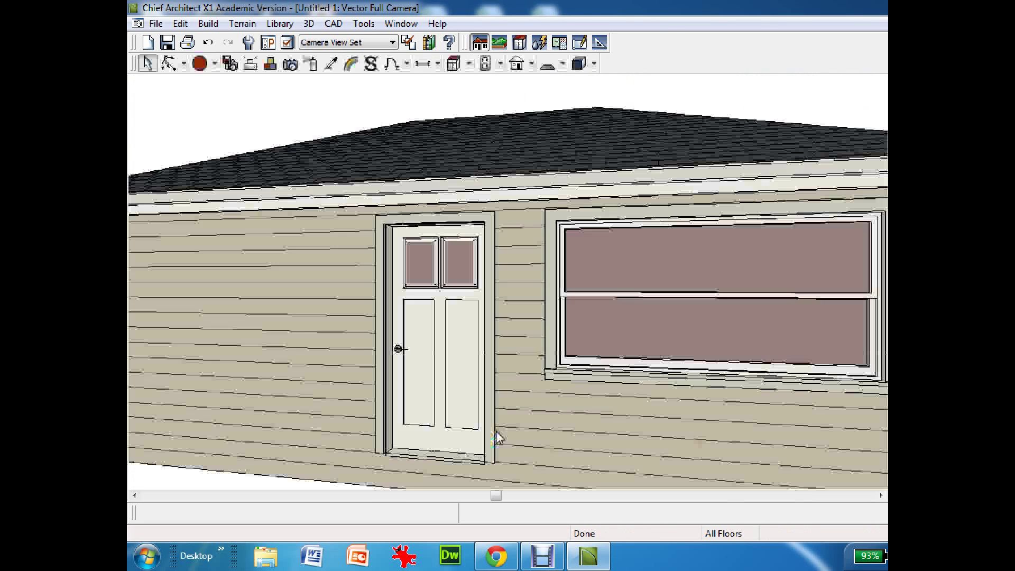
scroll(494, 368, down, 5)
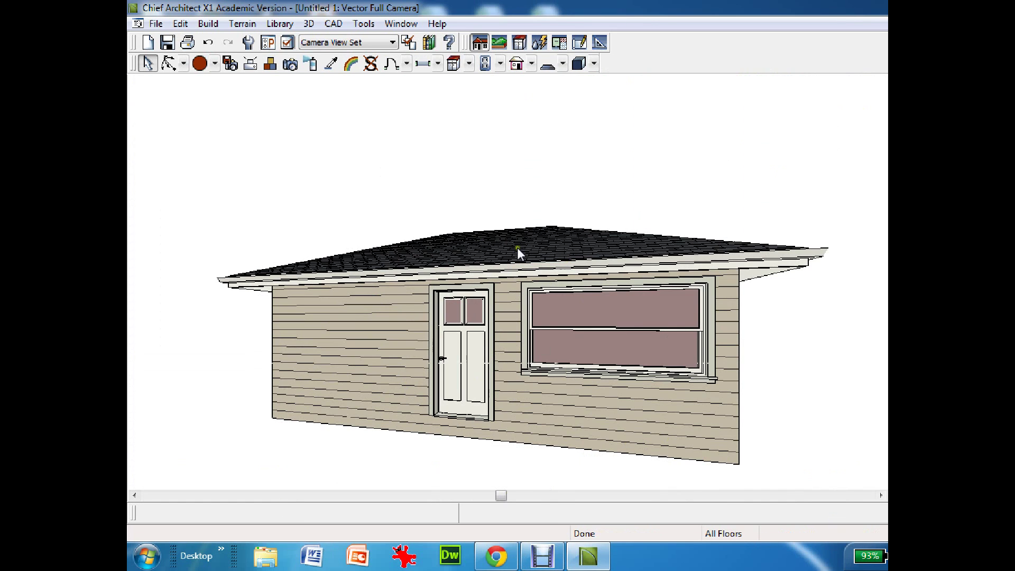
key(ctrl+w)
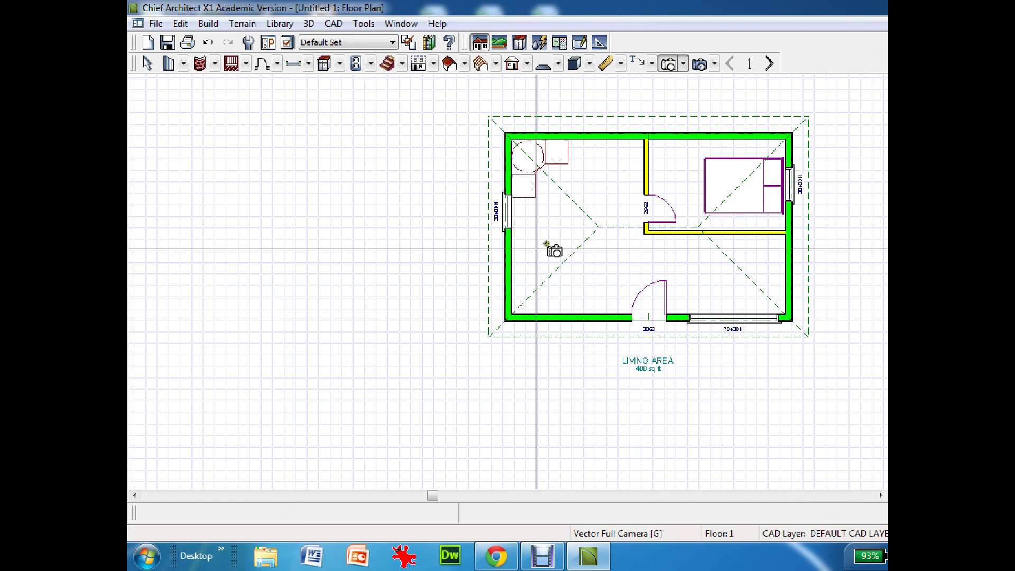
Create a terrain perimeter around the house.
click(241, 24)
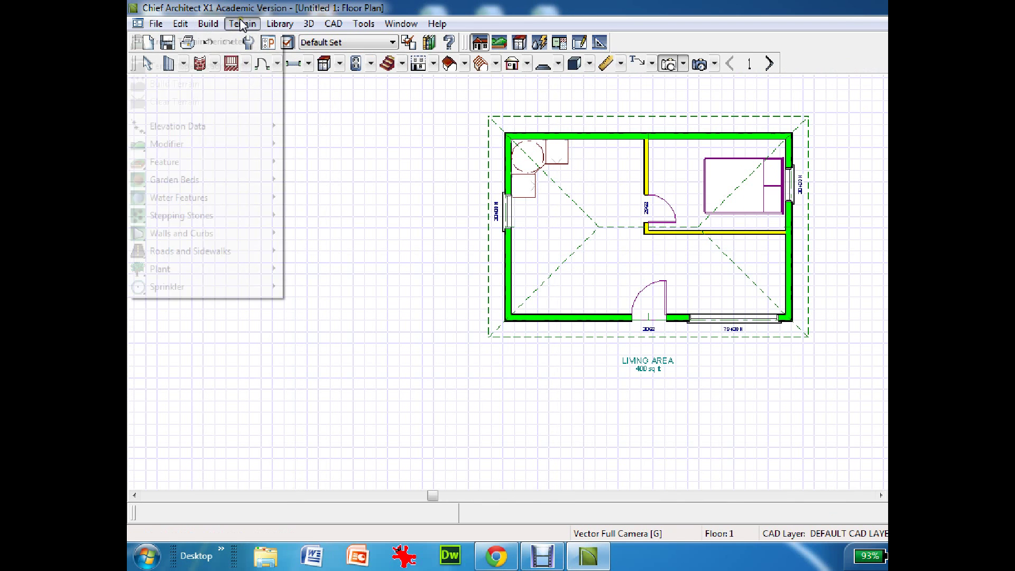
click(221, 40)
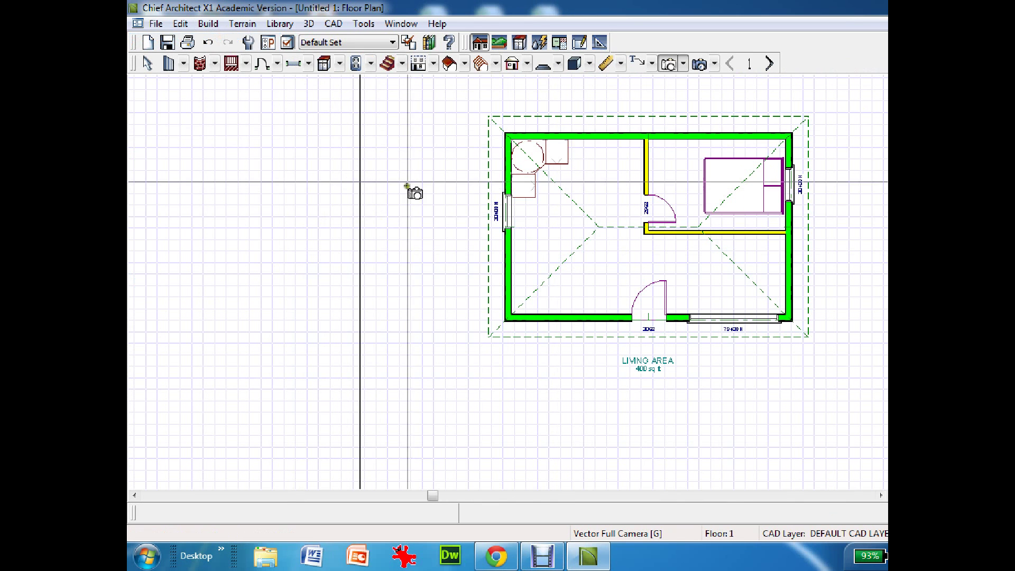
scroll(412, 191, down, 4)
middle_drag(421, 168, 397, 202)
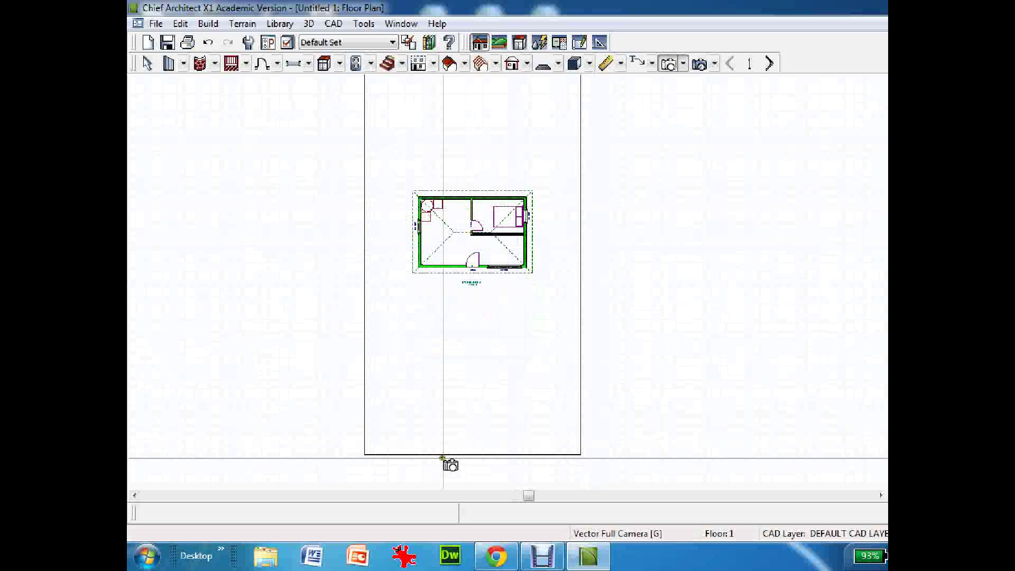
Shorten the terrain perimeter by moving its front and rear edges closer to the house.
click(147, 63)
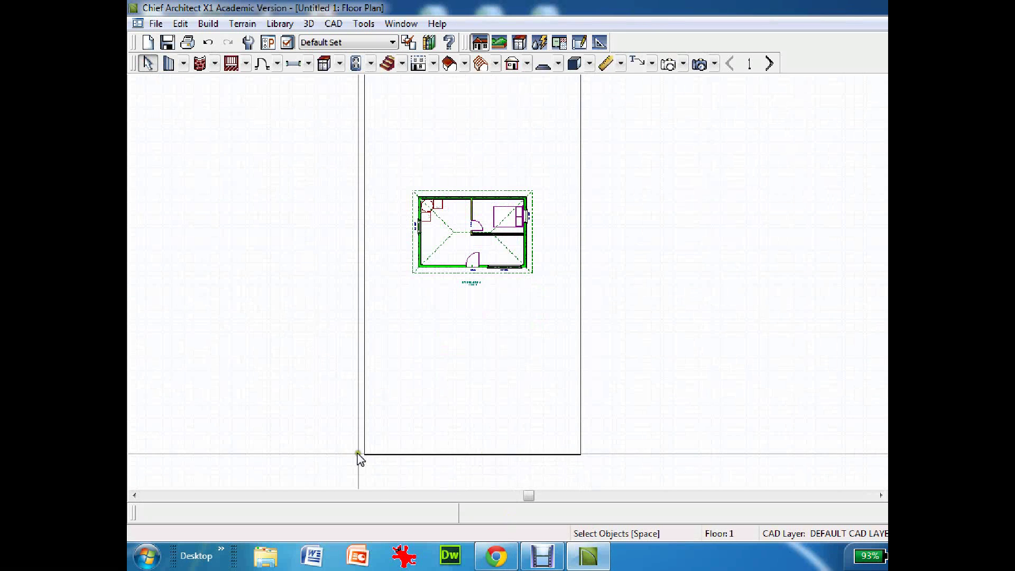
click(381, 455)
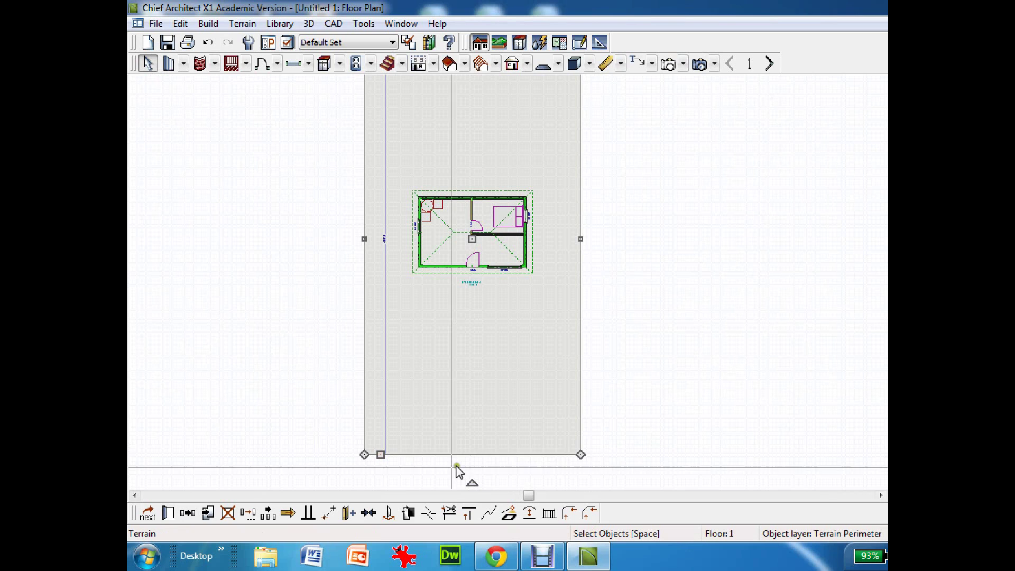
drag(382, 455, 385, 326)
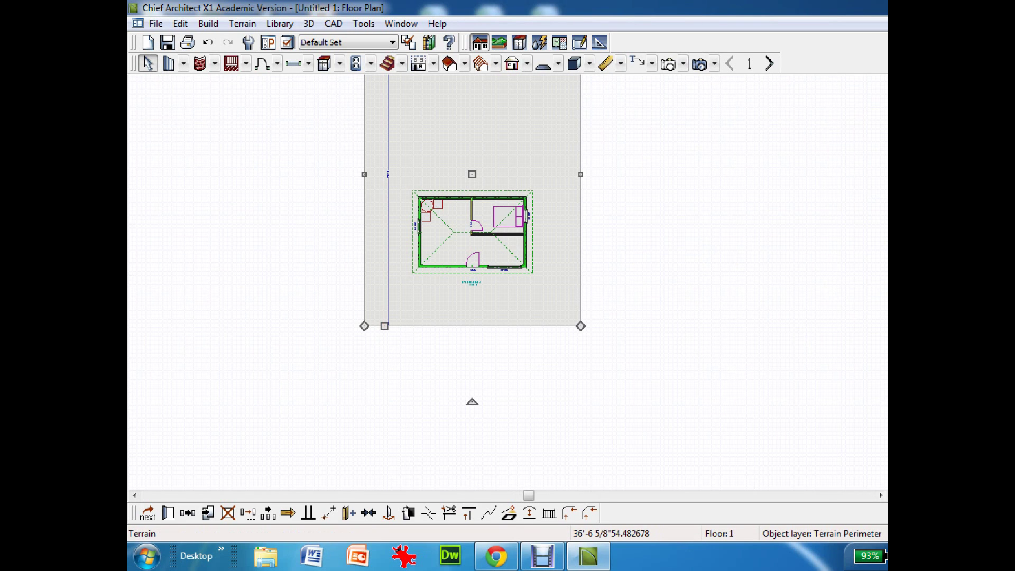
scroll(508, 282, up, 5)
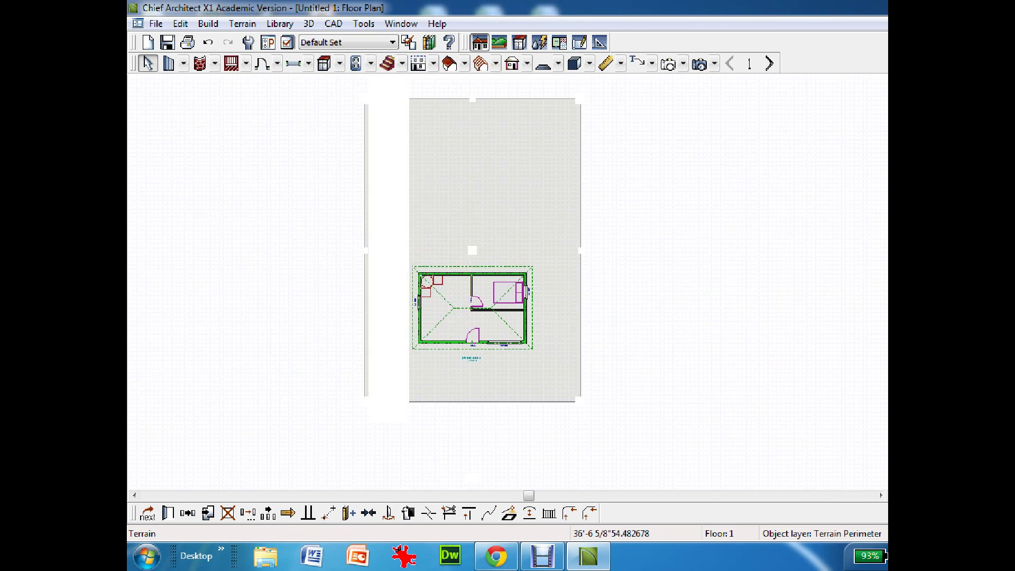
drag(472, 98, 477, 200)
click(648, 220)
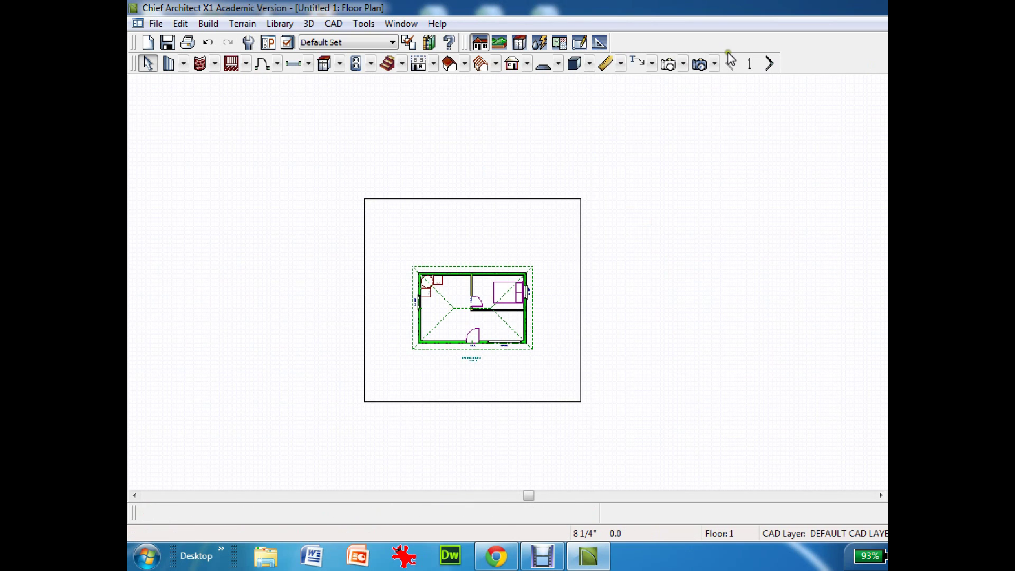
Inspect the house on its terrain in a full camera view aimed at the front corner and return to the floor plan.
drag(616, 471, 592, 449)
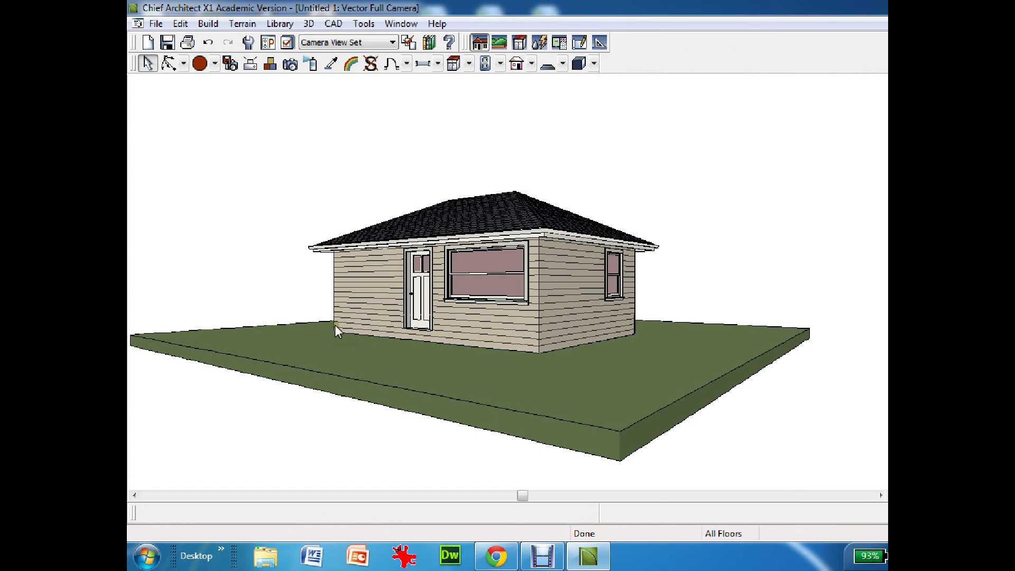
middle_drag(338, 331, 382, 352)
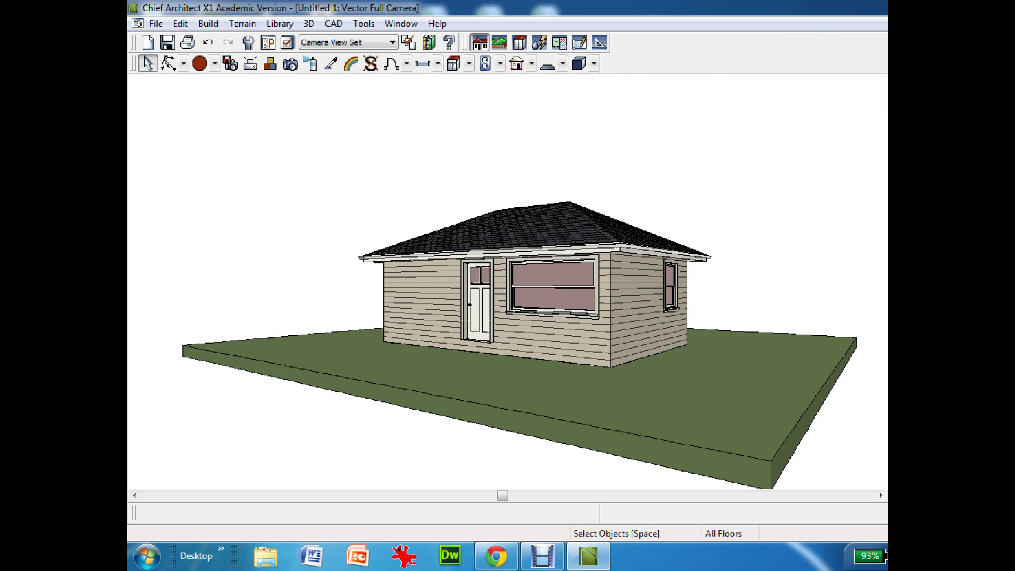
key(ctrl+F4)
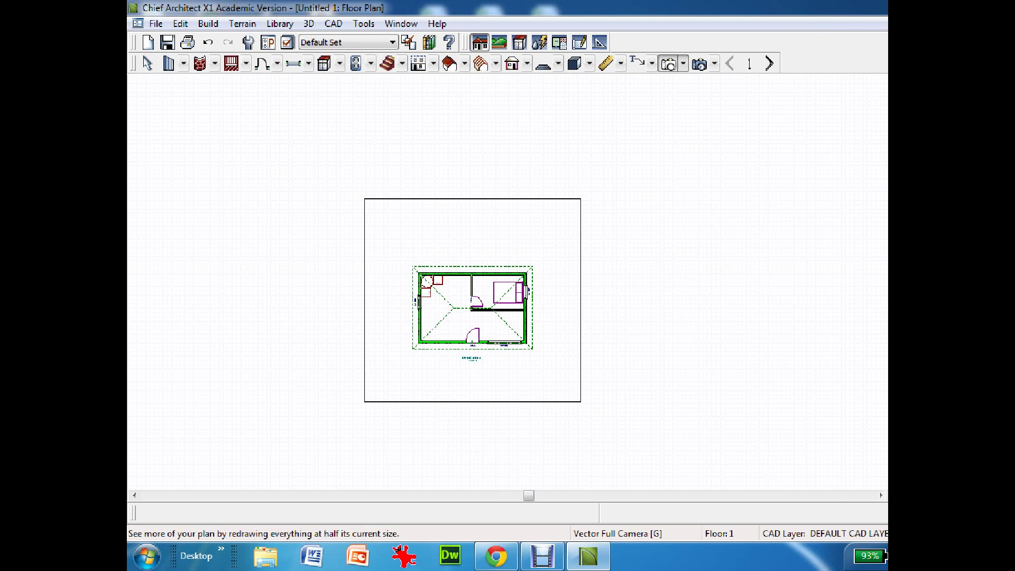
Try the slider door type in the front entry door's specification and discard the change.
click(894, 133)
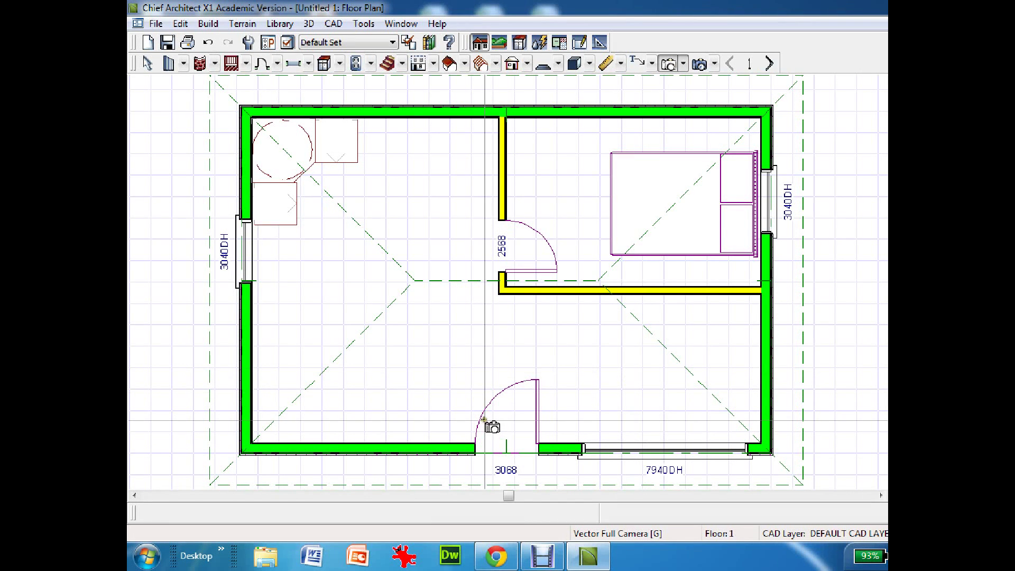
click(147, 64)
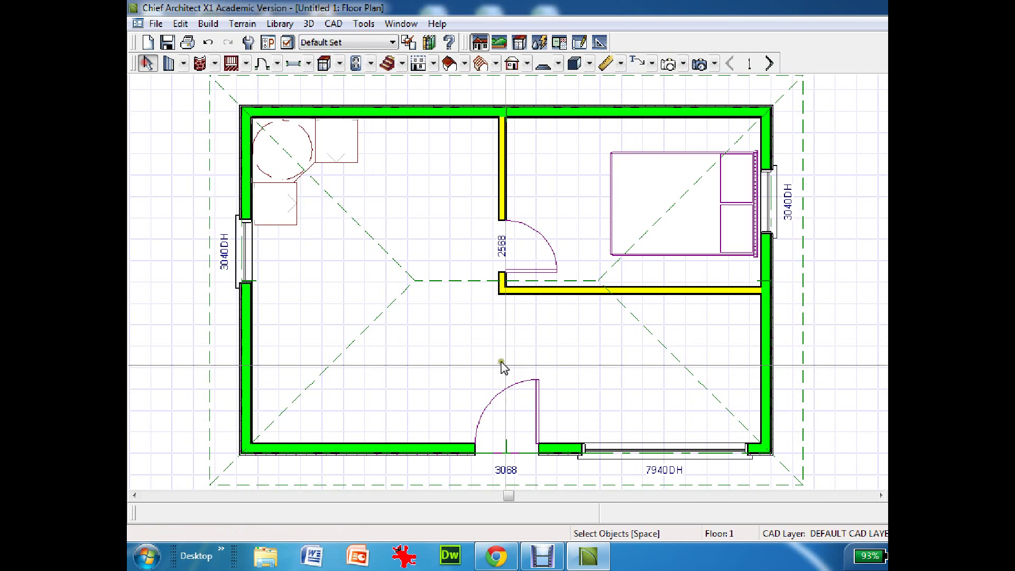
click(495, 401)
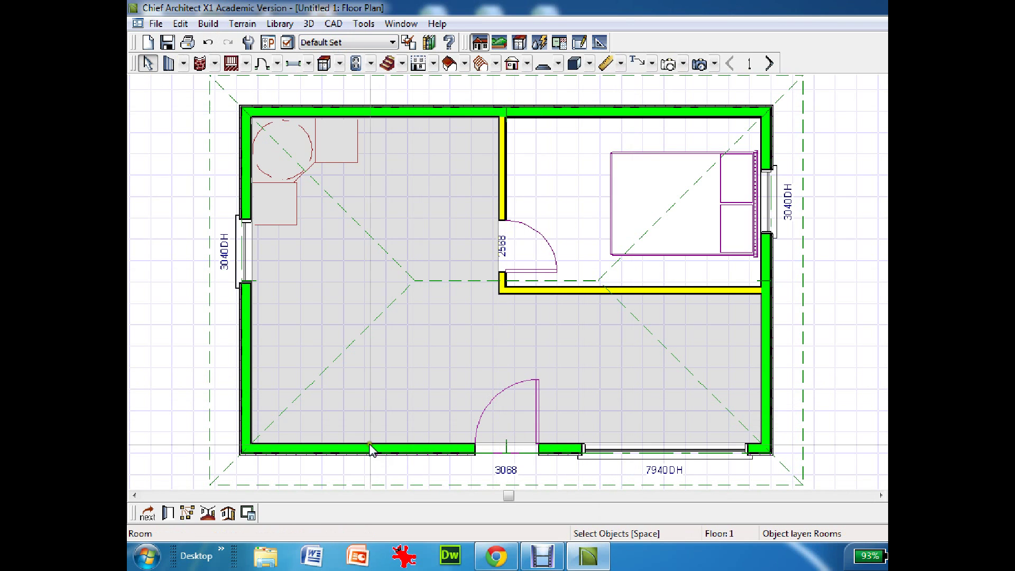
click(505, 450)
click(505, 449)
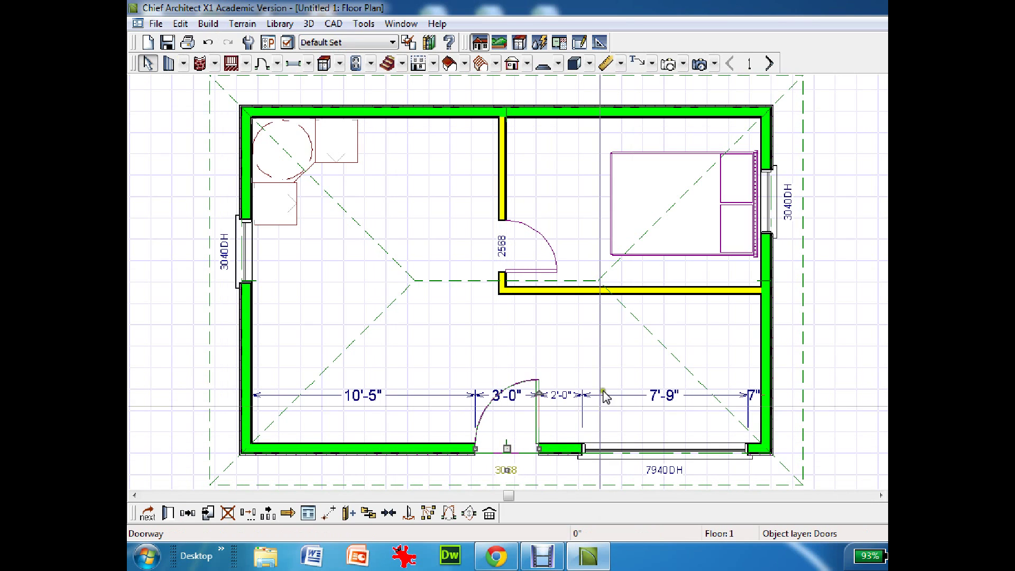
right_click(500, 449)
click(545, 140)
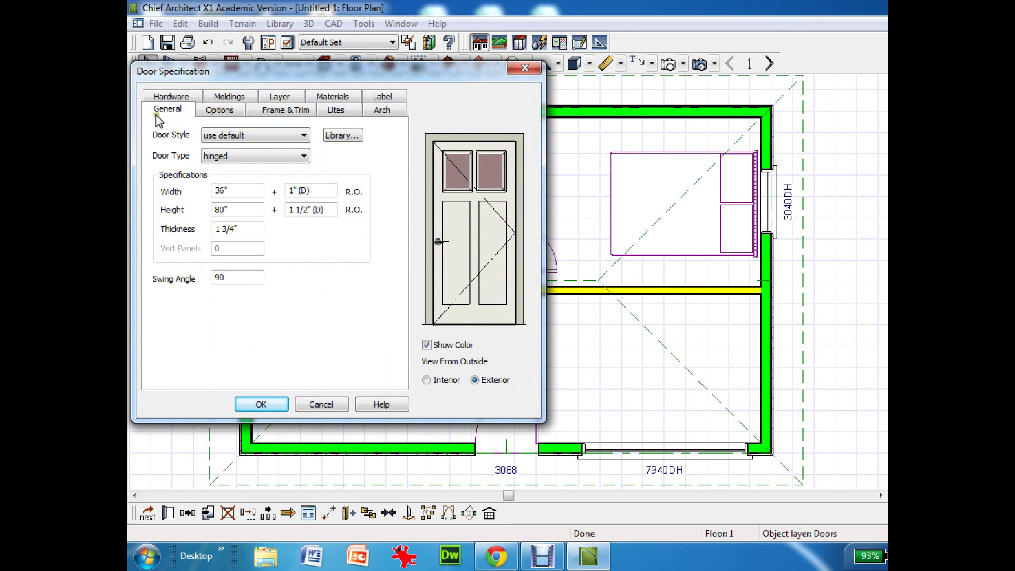
click(303, 157)
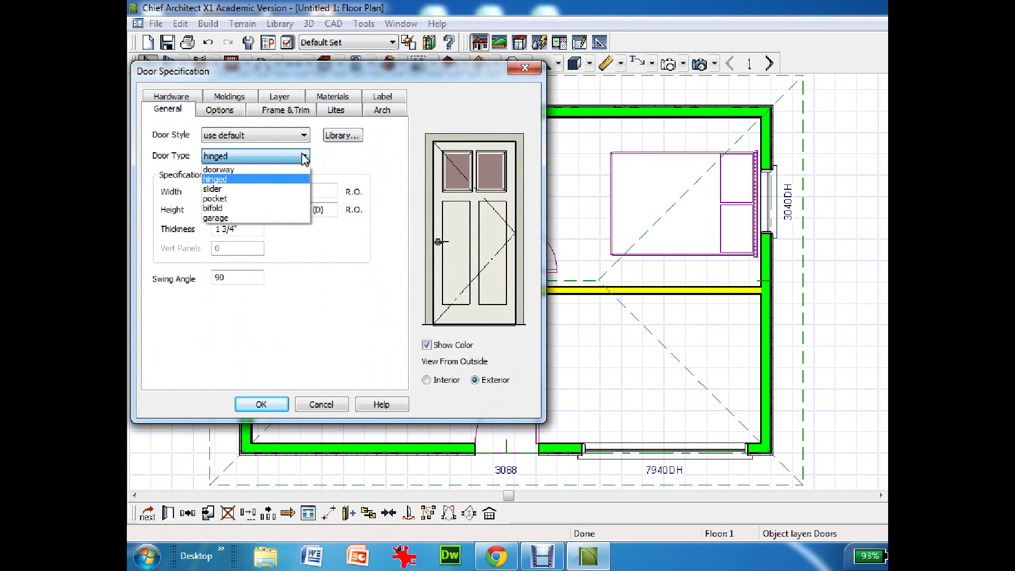
click(225, 189)
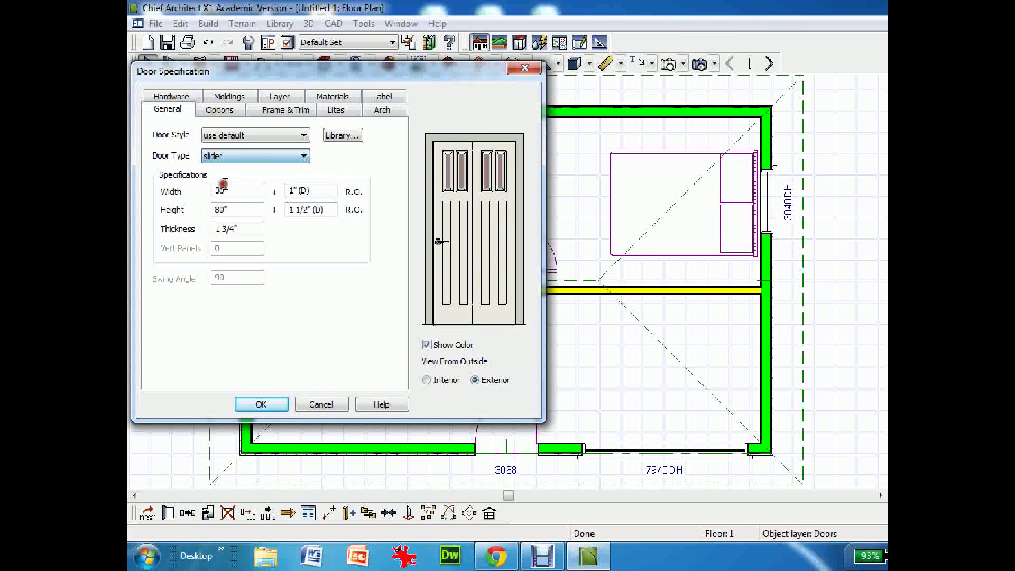
click(304, 157)
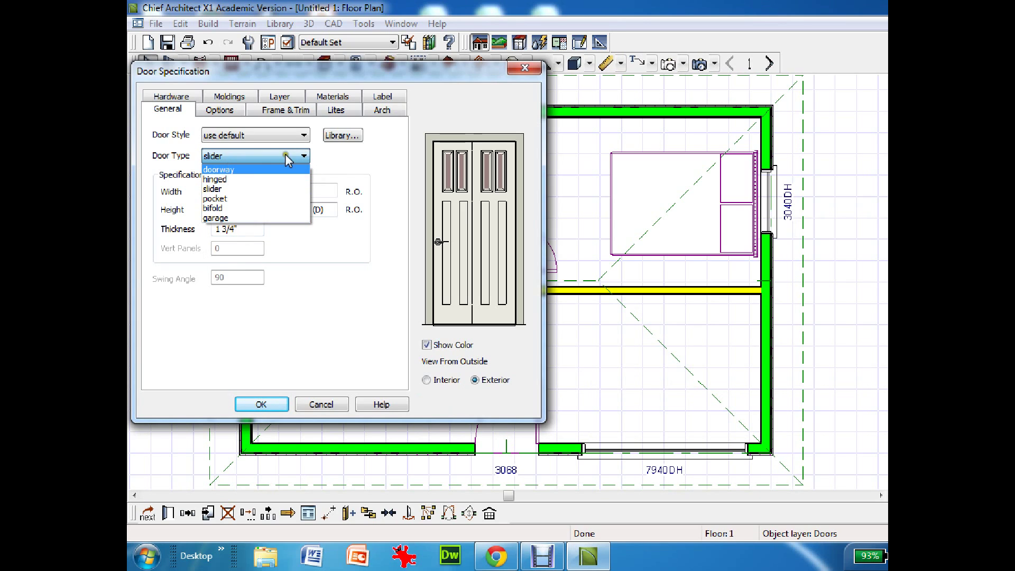
click(353, 150)
click(321, 405)
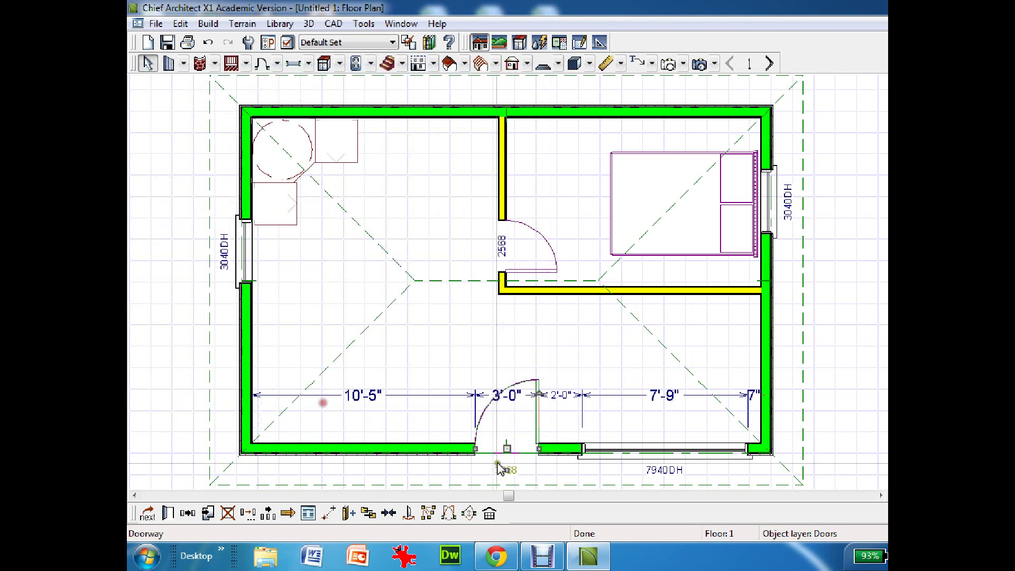
Delete the hinged front entry door and place a sliding door in the front wall beside the large window.
click(507, 449)
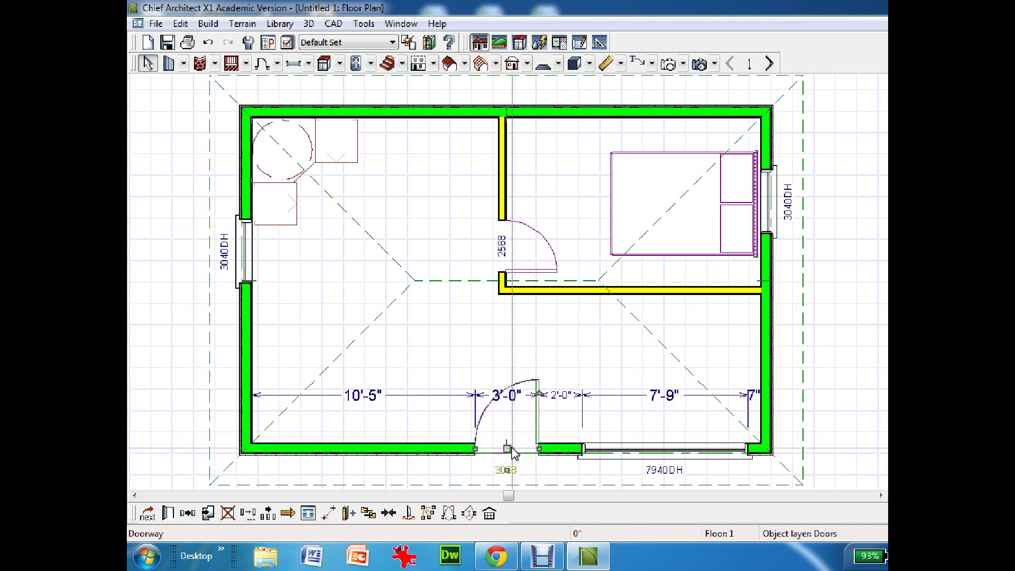
key(Delete)
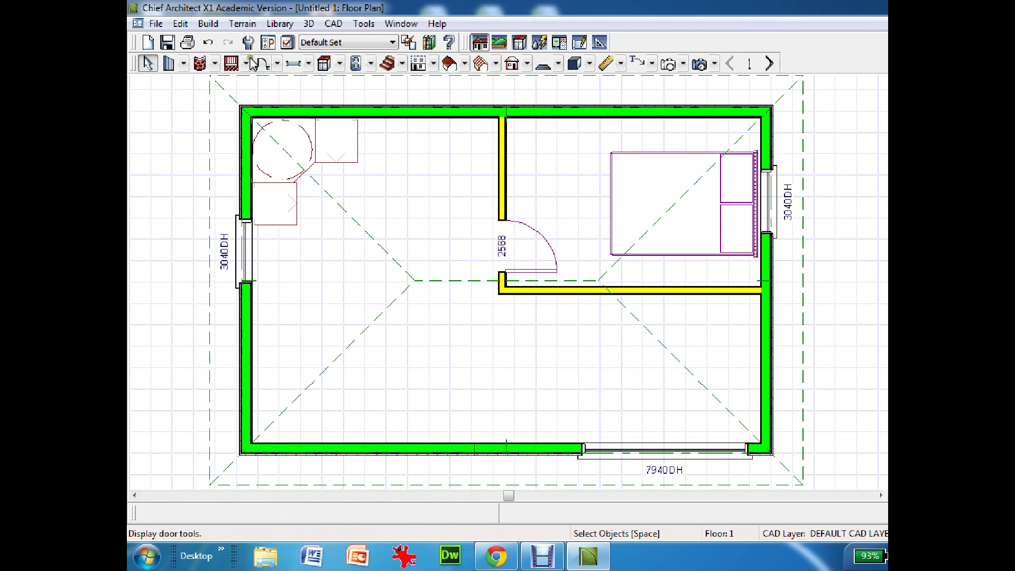
click(277, 64)
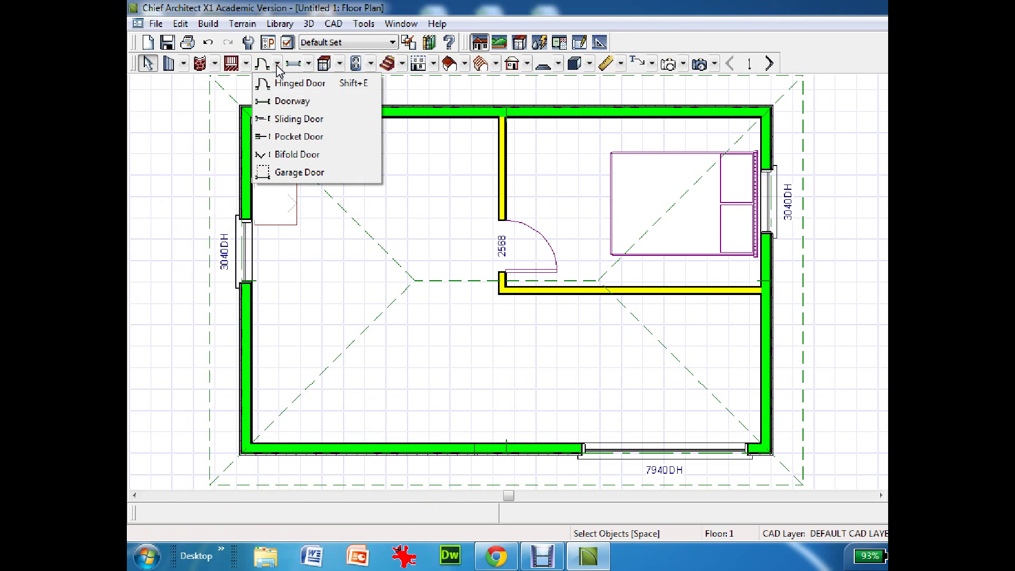
click(277, 65)
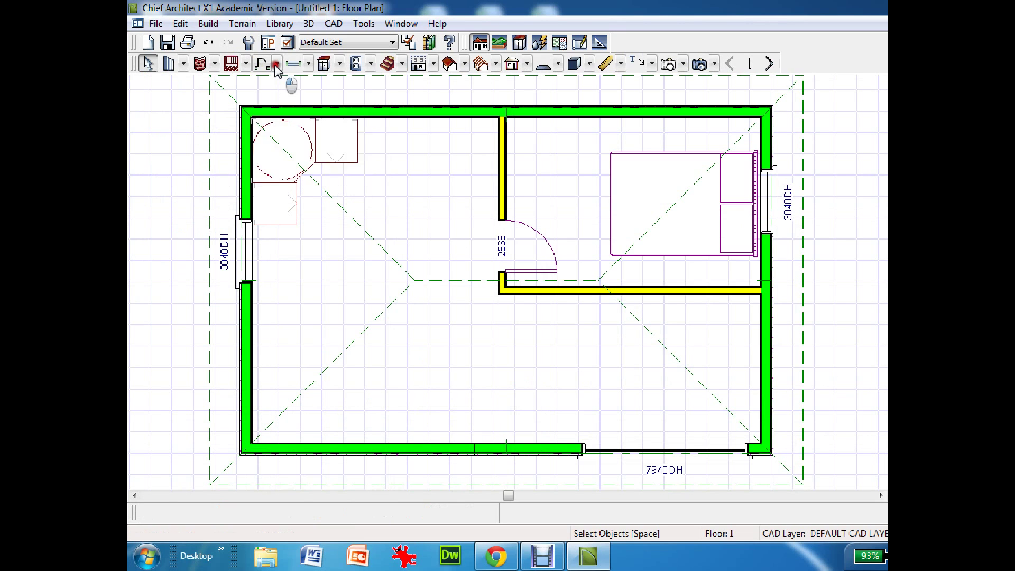
click(277, 64)
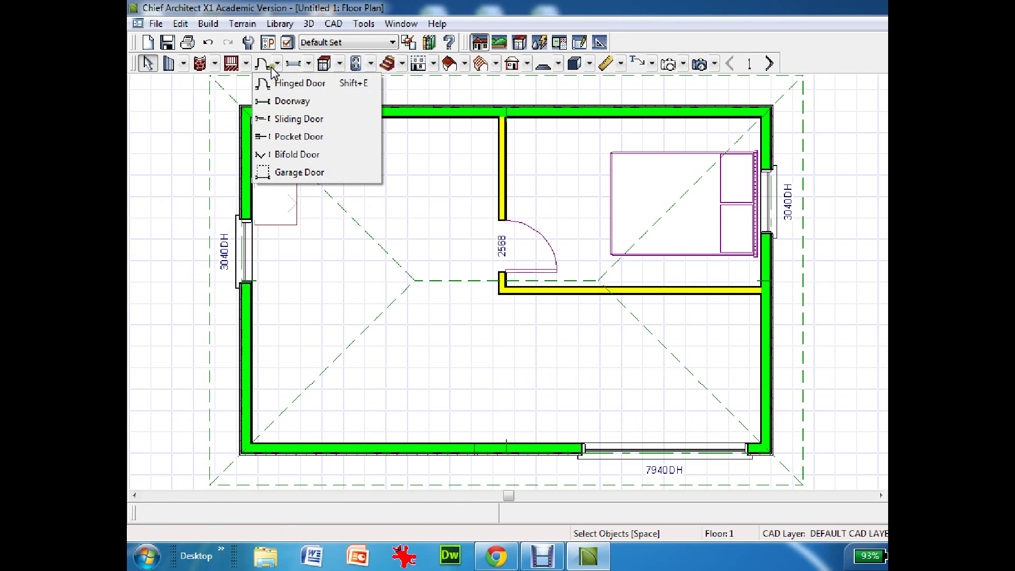
click(266, 125)
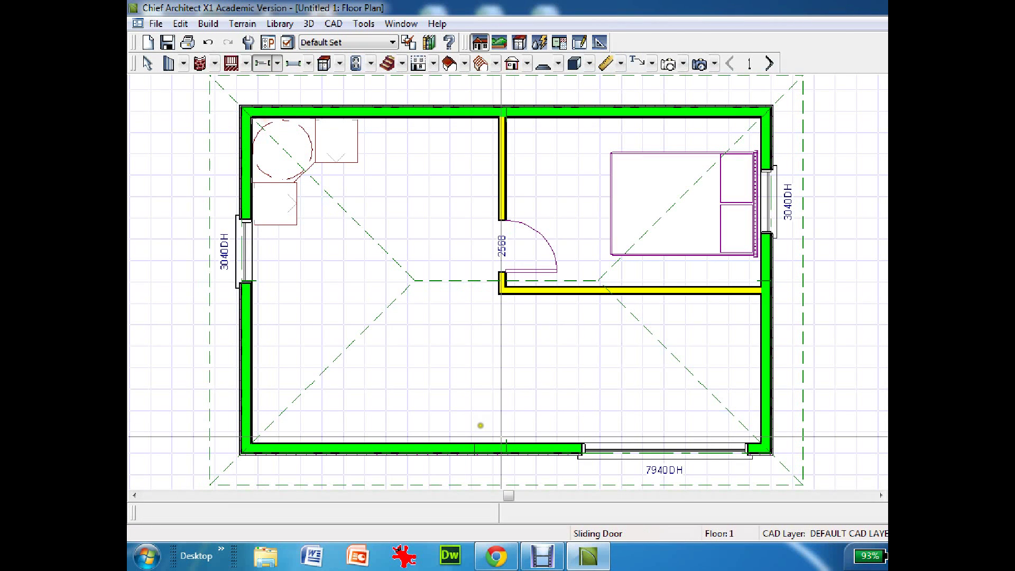
click(483, 448)
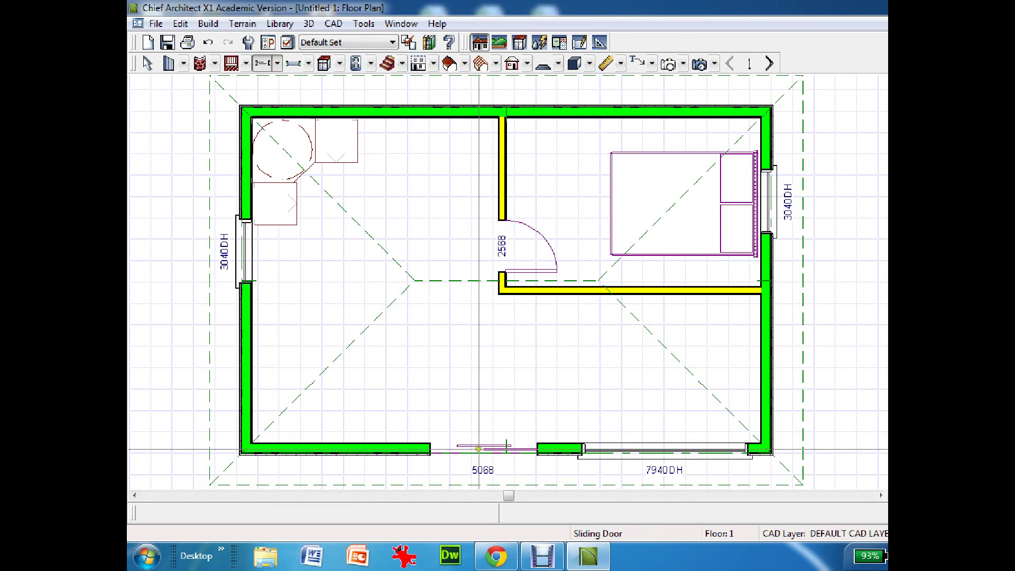
Check the new sliding door from outside in a full camera view and return to the floor plan.
scroll(545, 414, down, 1)
scroll(761, 175, down, 2)
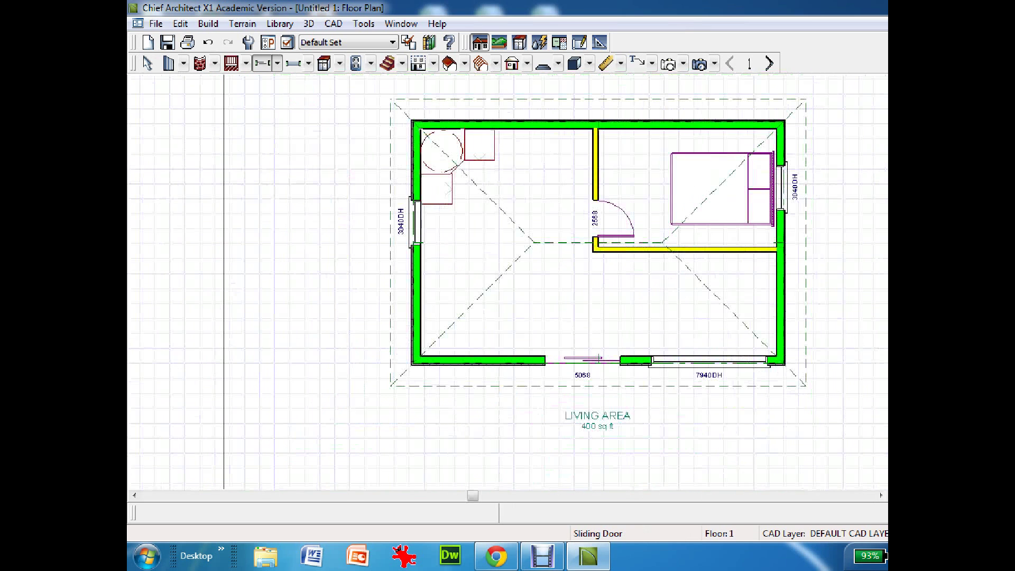
click(667, 65)
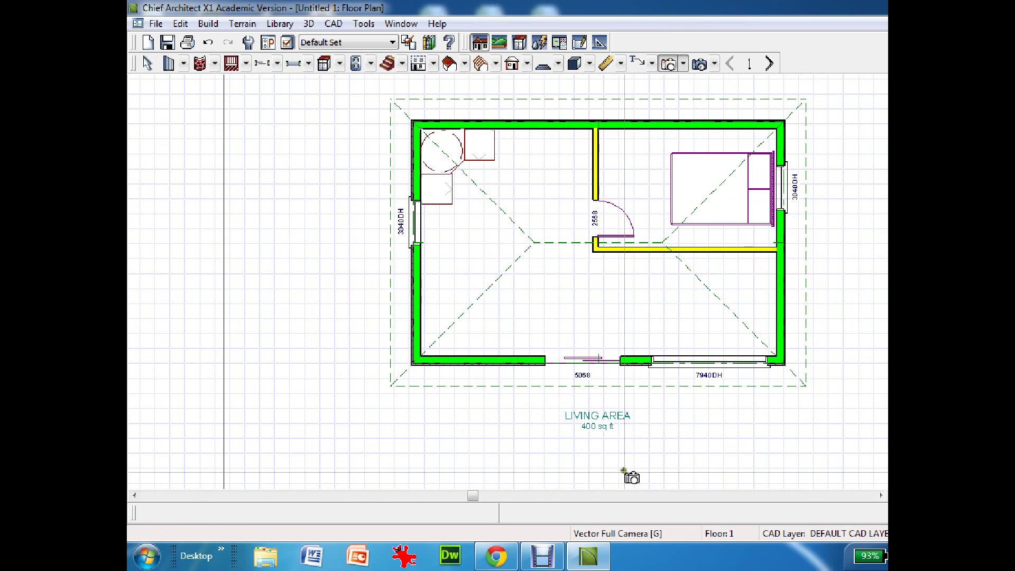
click(623, 431)
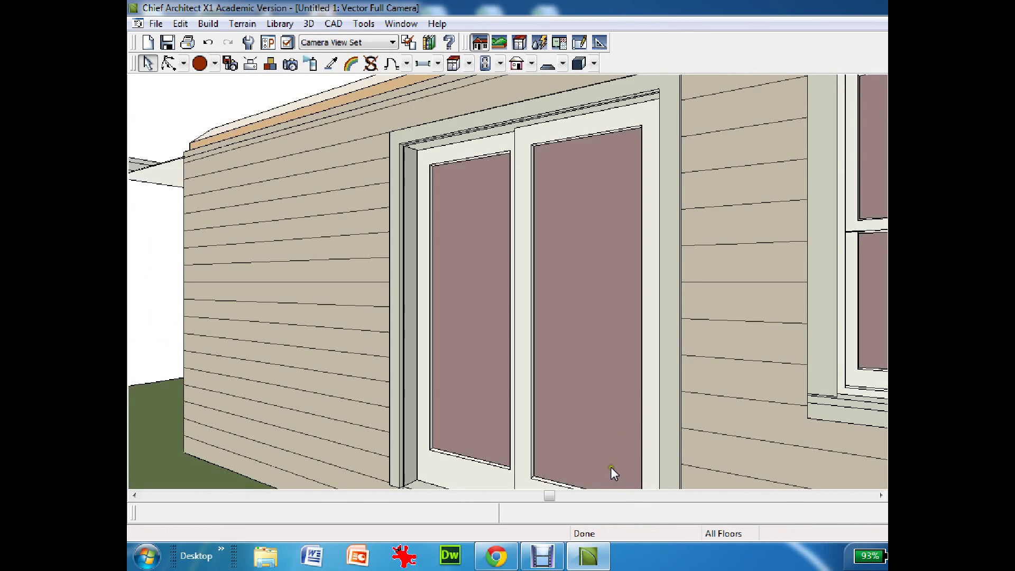
scroll(494, 265, down, 5)
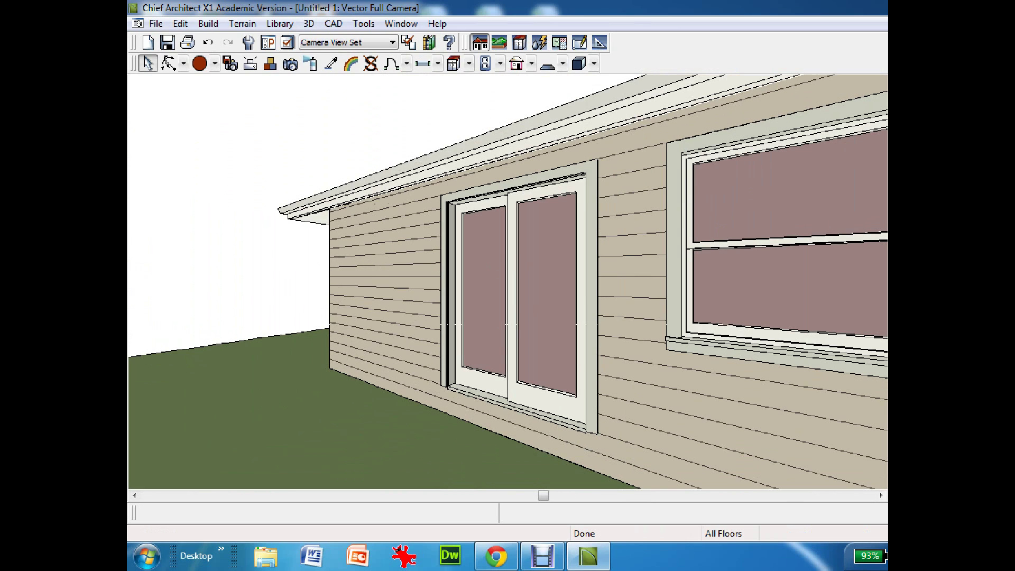
key(ctrl+F4)
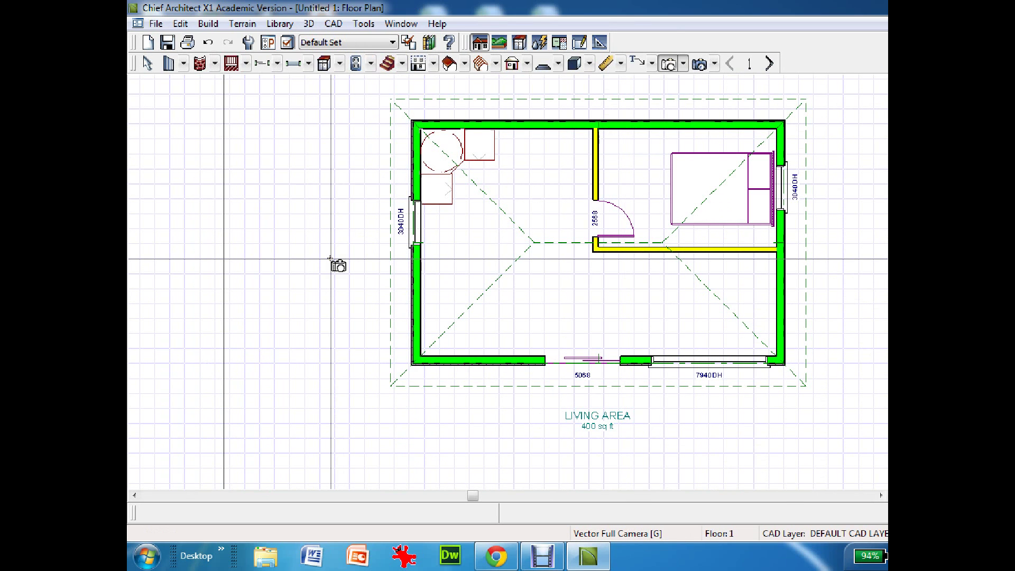